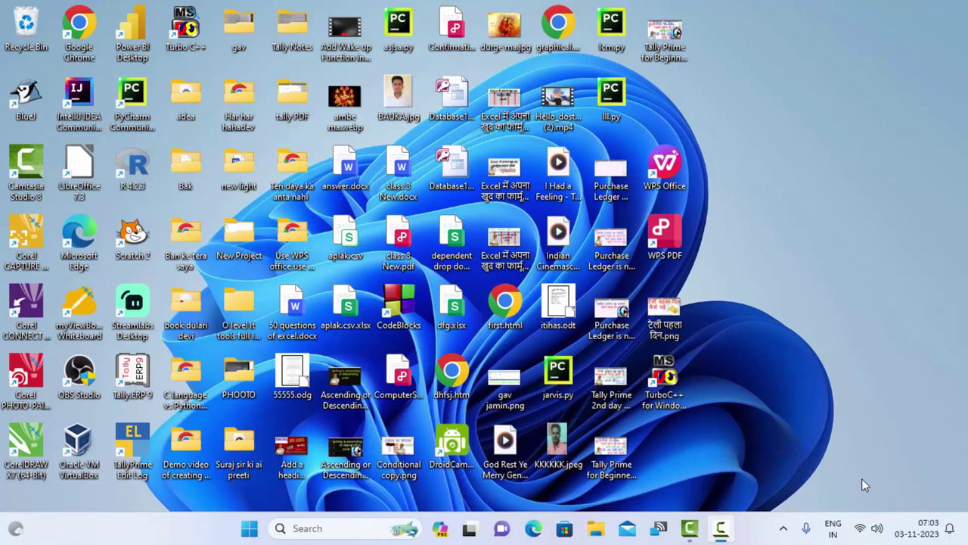
Step: Refresh the desktop several times from its right-click menu
right_click(790, 143)
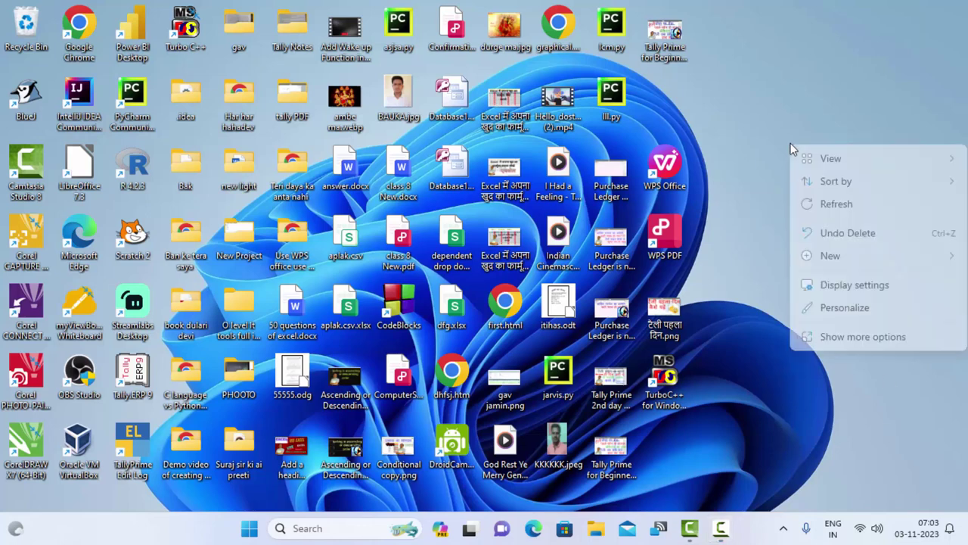
click(832, 203)
right_click(771, 100)
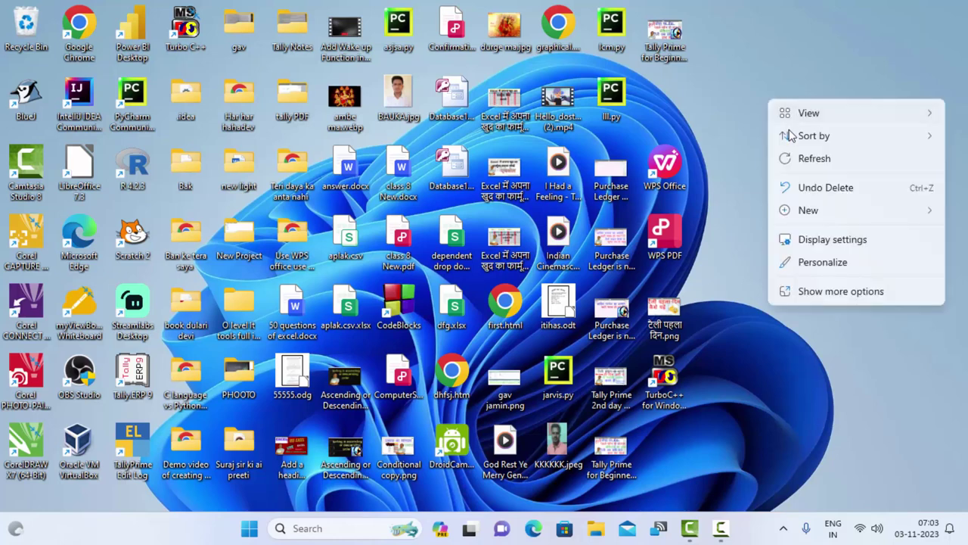
click(805, 159)
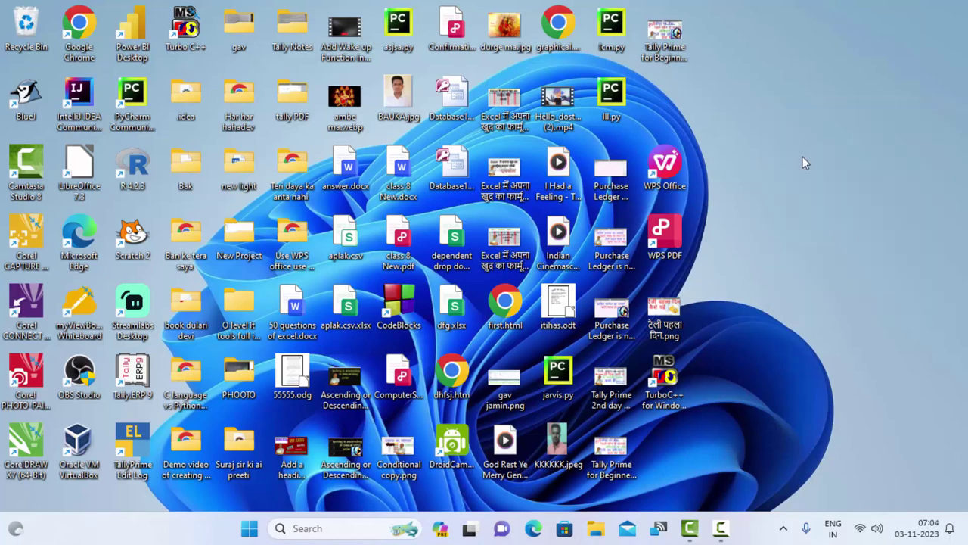
right_click(803, 157)
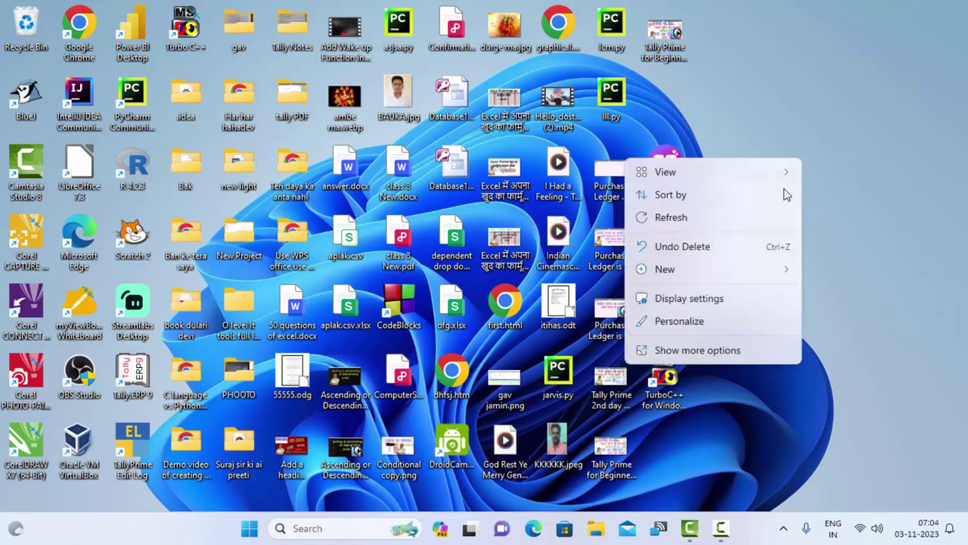
click(765, 217)
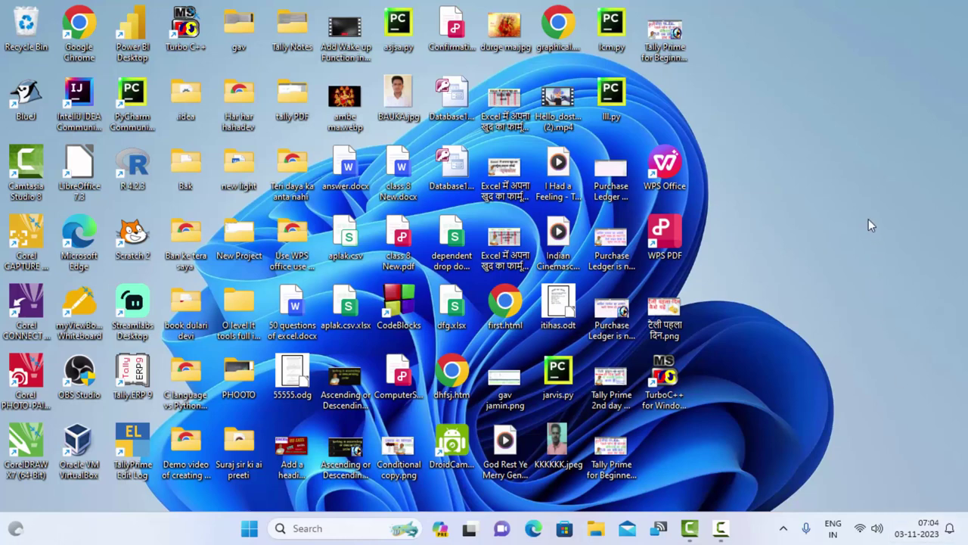
right_click(843, 145)
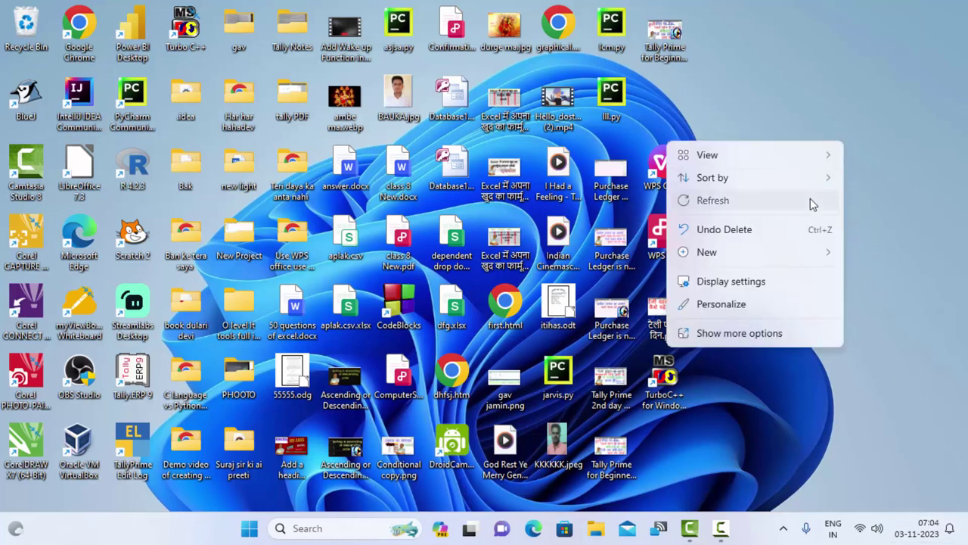
click(810, 199)
right_click(862, 151)
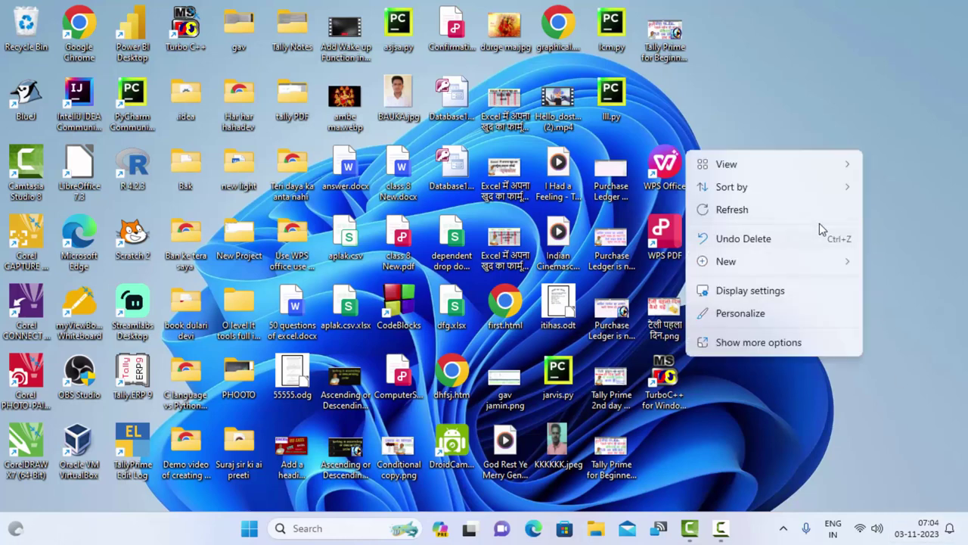
click(784, 209)
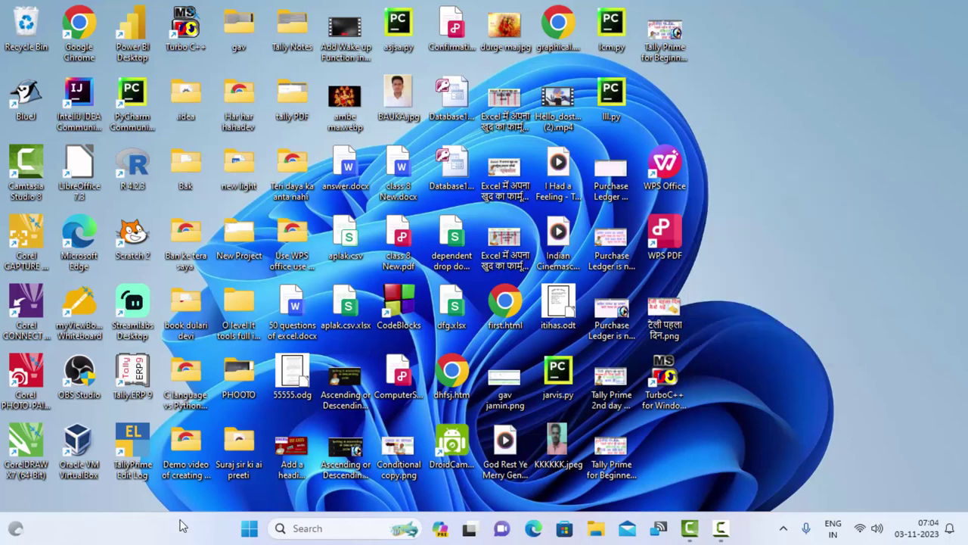
Step: Search 'open' in Windows Start search and launch OpenOffice Base
click(262, 528)
text(op)
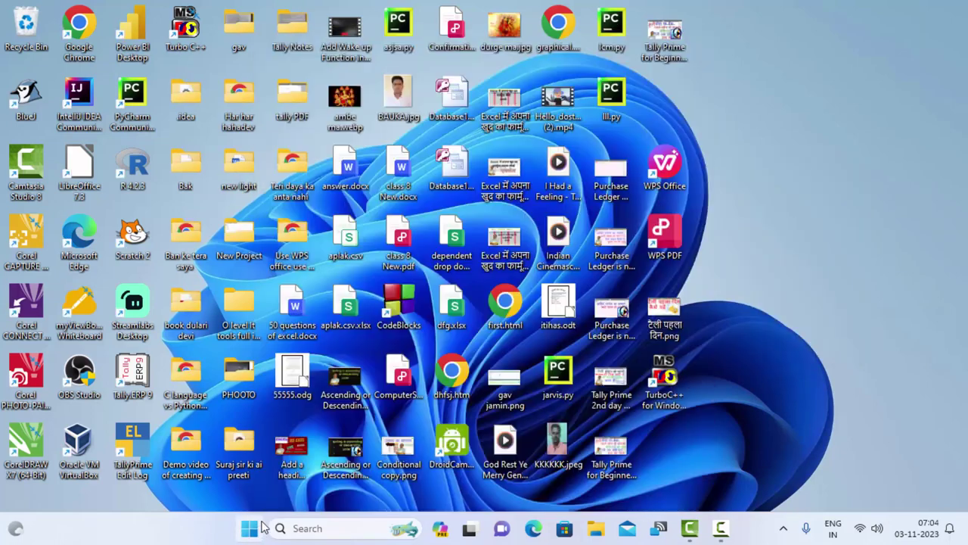
text(r)
key(BackSpace)
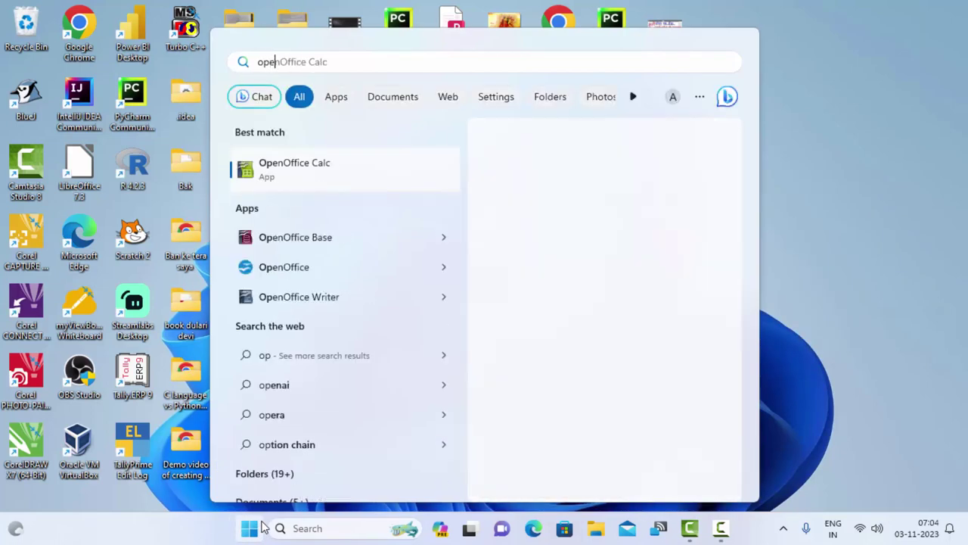
text(en)
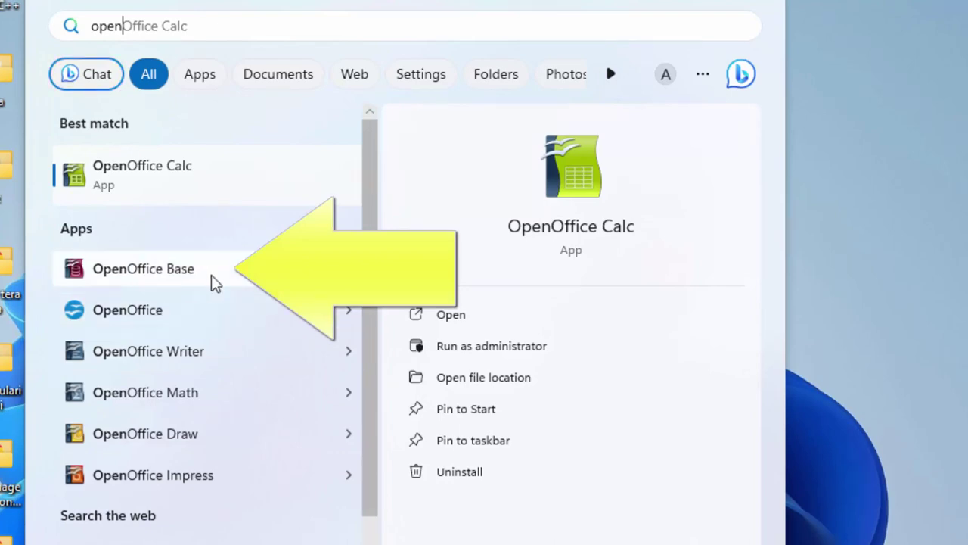
click(249, 314)
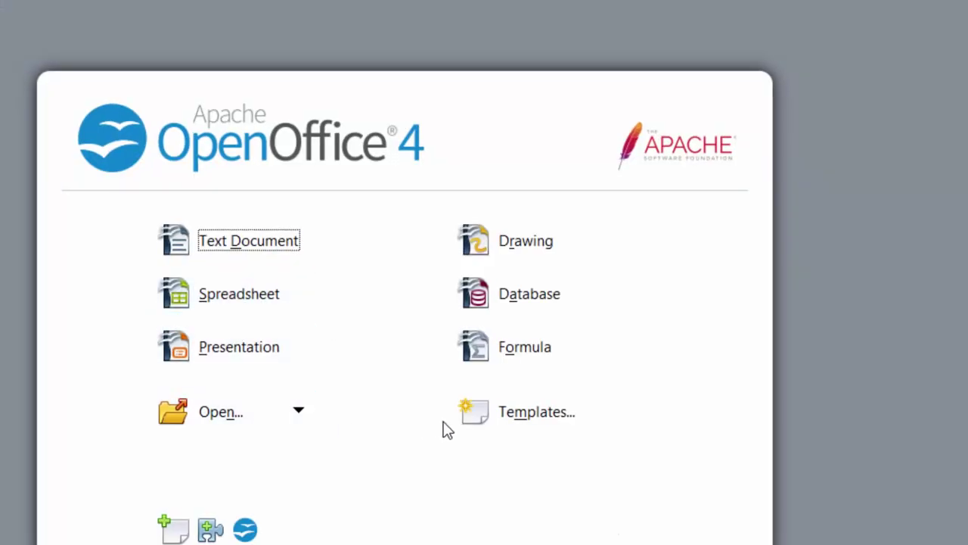
Step: Run the Database Wizard to create a new database without registering it
click(506, 294)
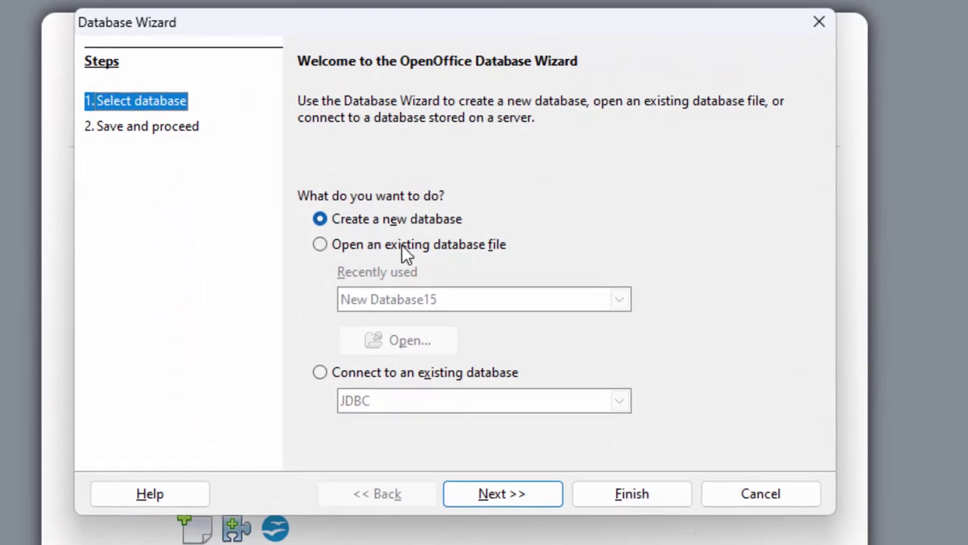
click(400, 243)
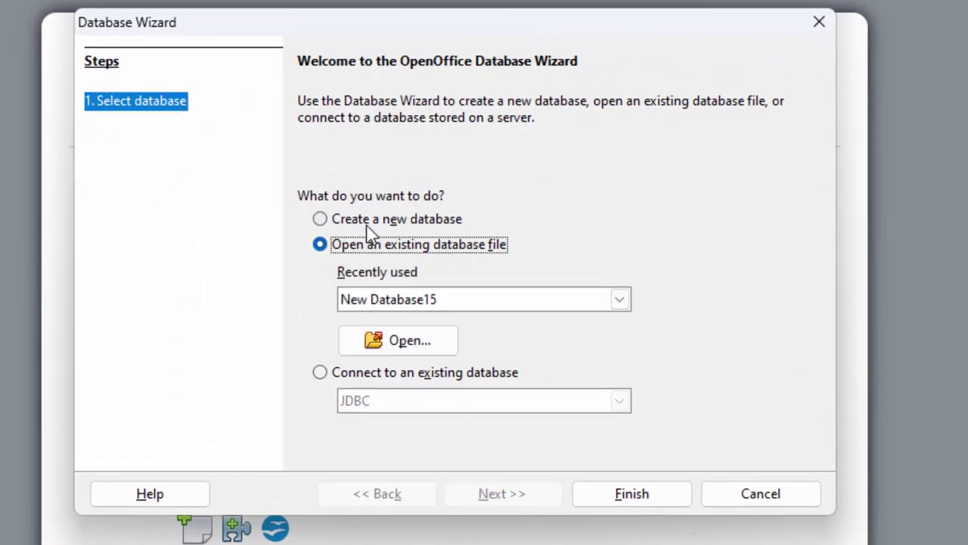
click(367, 224)
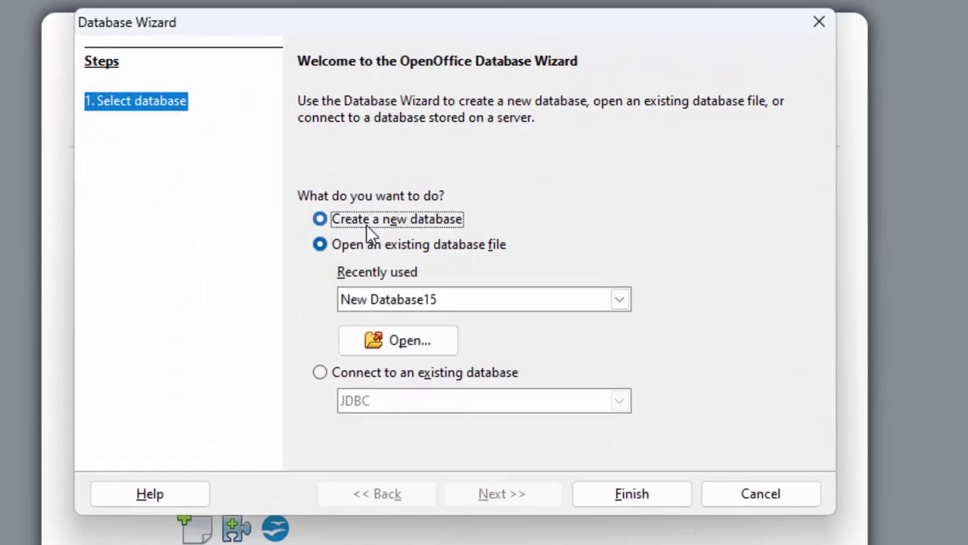
click(399, 376)
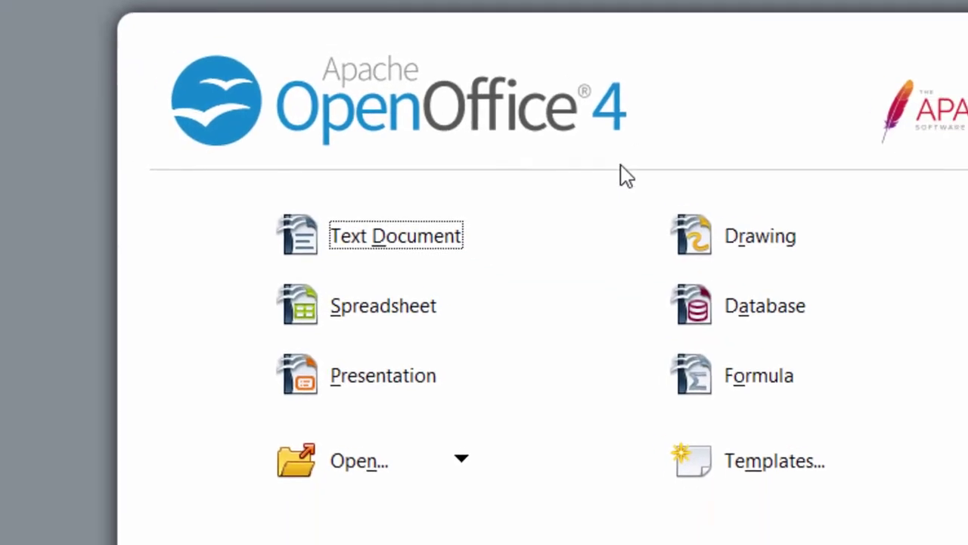
click(658, 265)
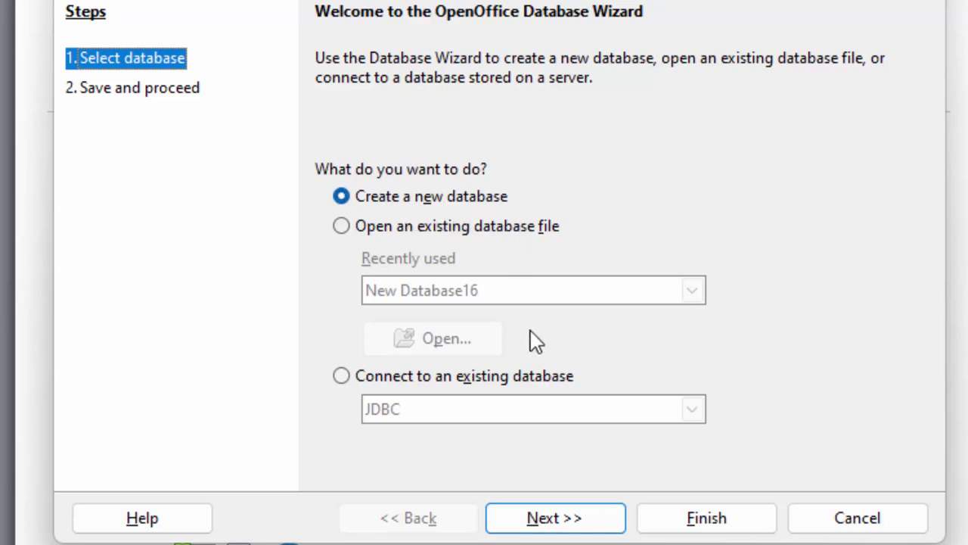
click(589, 520)
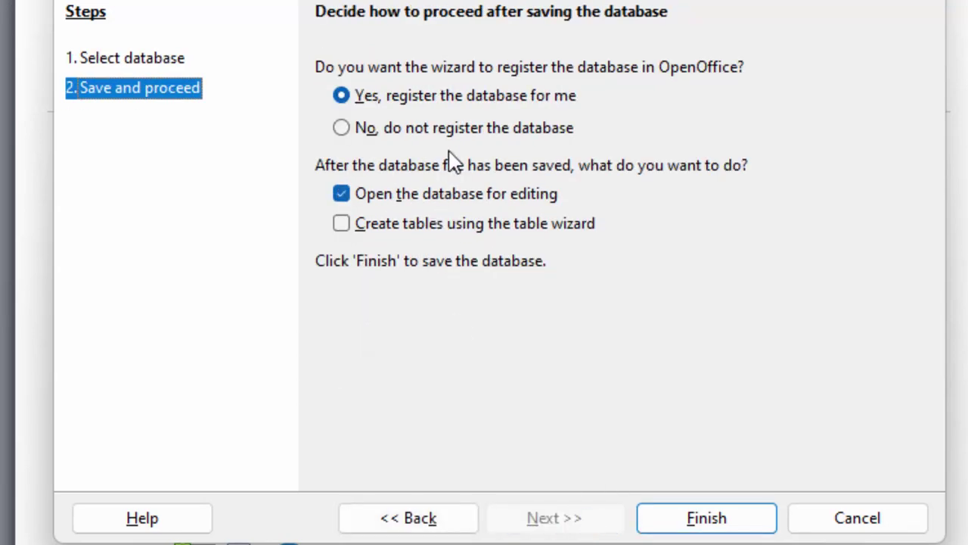
click(469, 129)
click(703, 522)
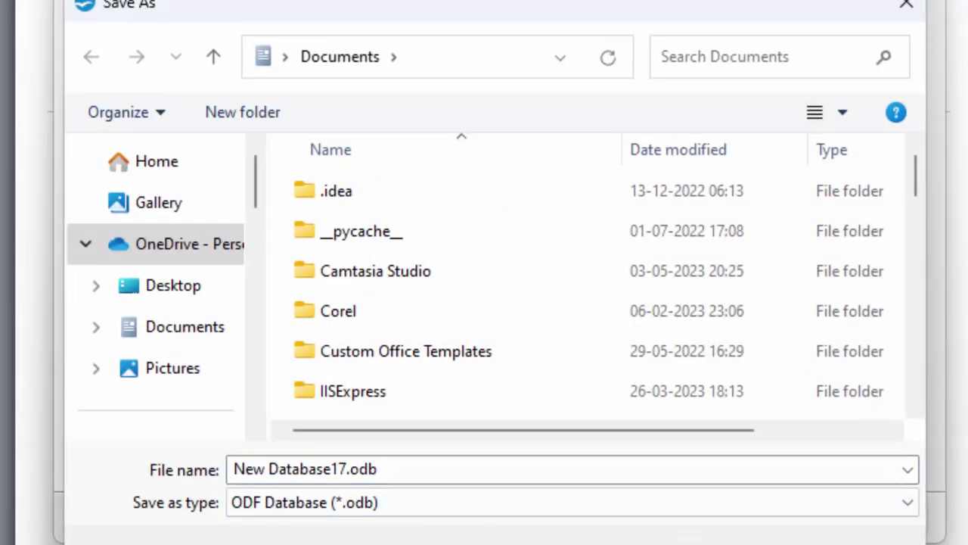
Step: Save the database as New Database17.odb and start a new table in Design View
click(402, 469)
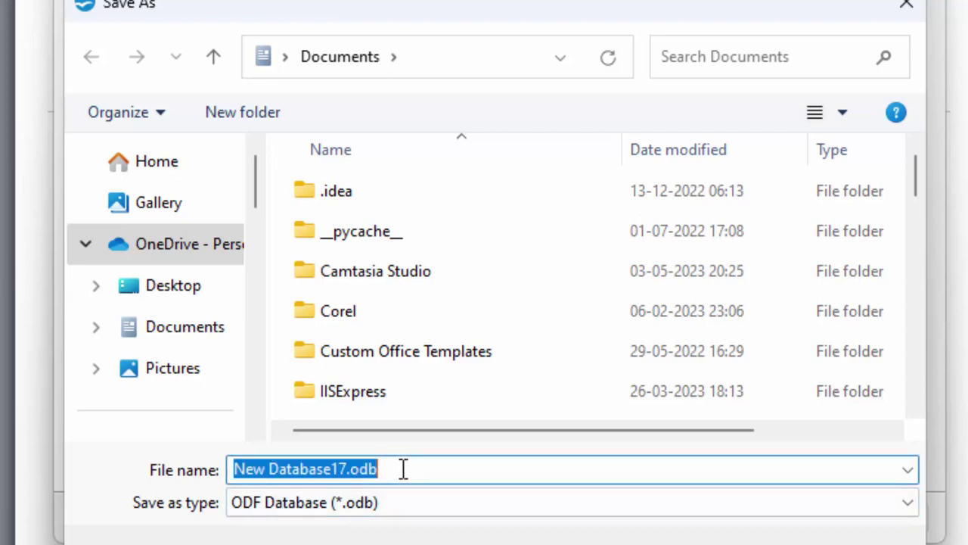
double_click(403, 469)
click(403, 469)
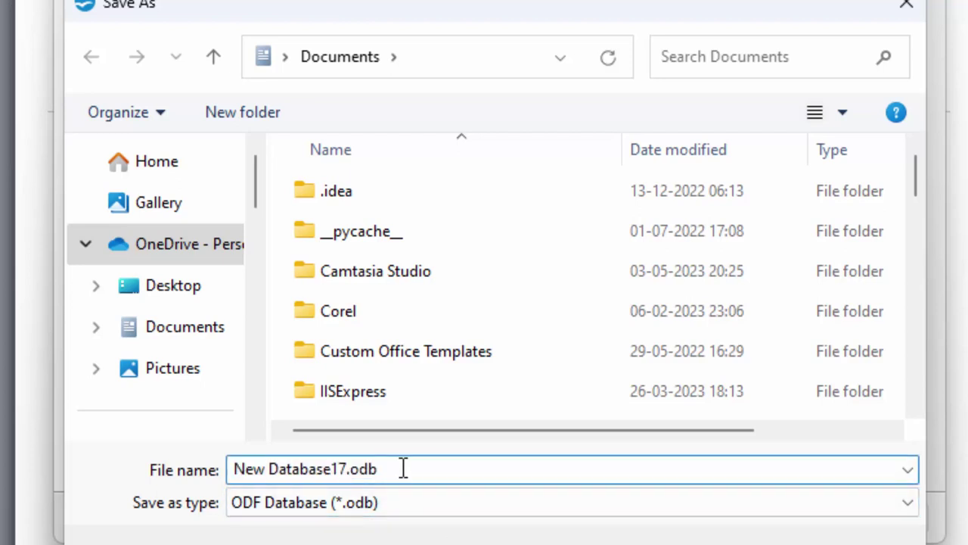
drag(378, 469, 349, 469)
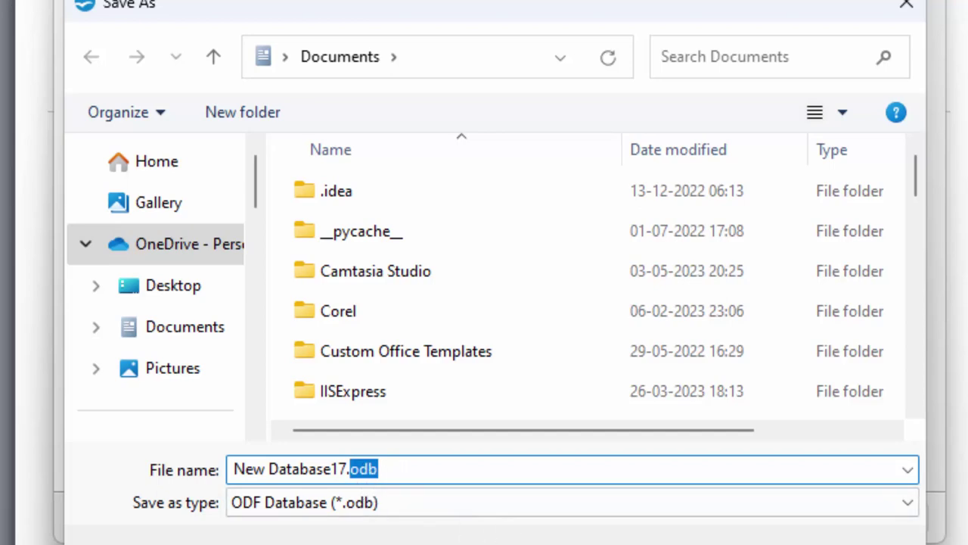
key(Return)
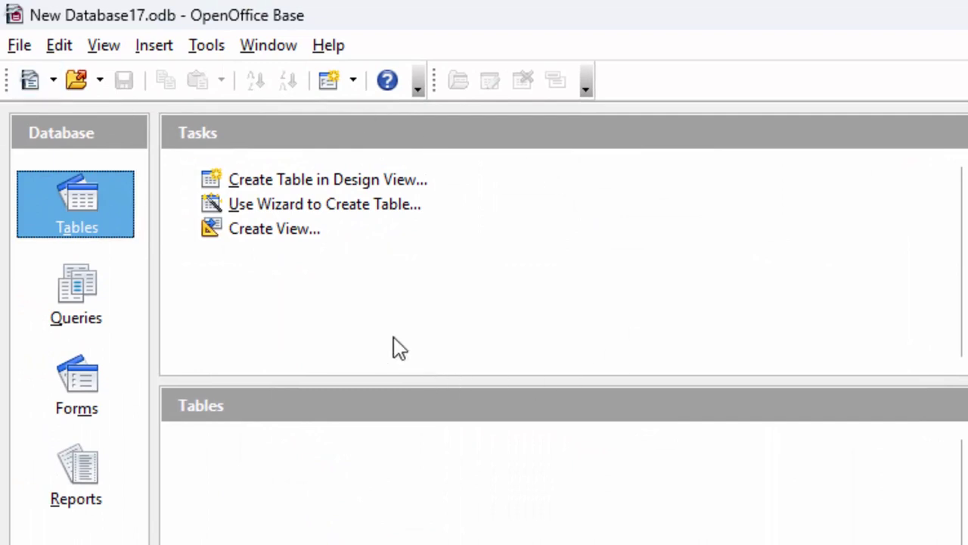
click(294, 189)
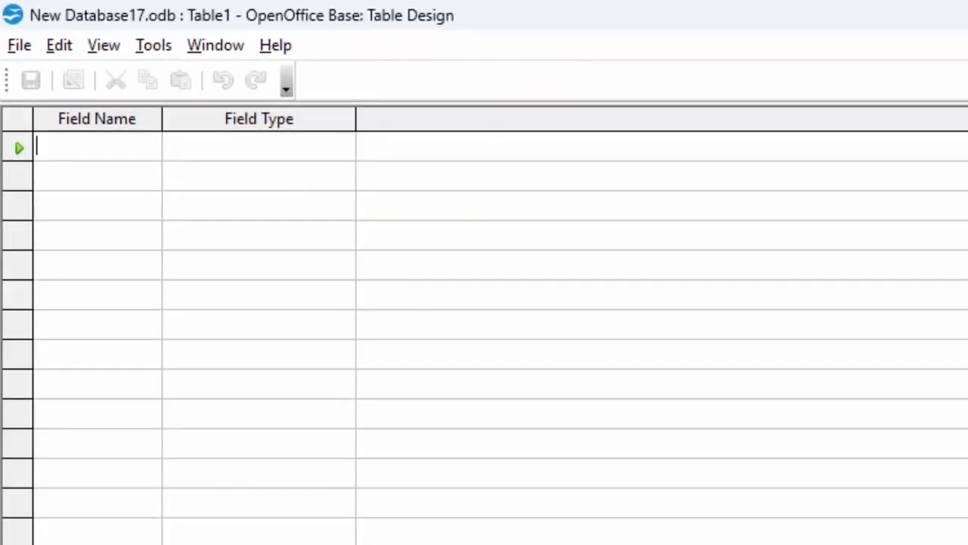
key(super)
Step: Launch Microsoft Access and create a new blank database
text(access)
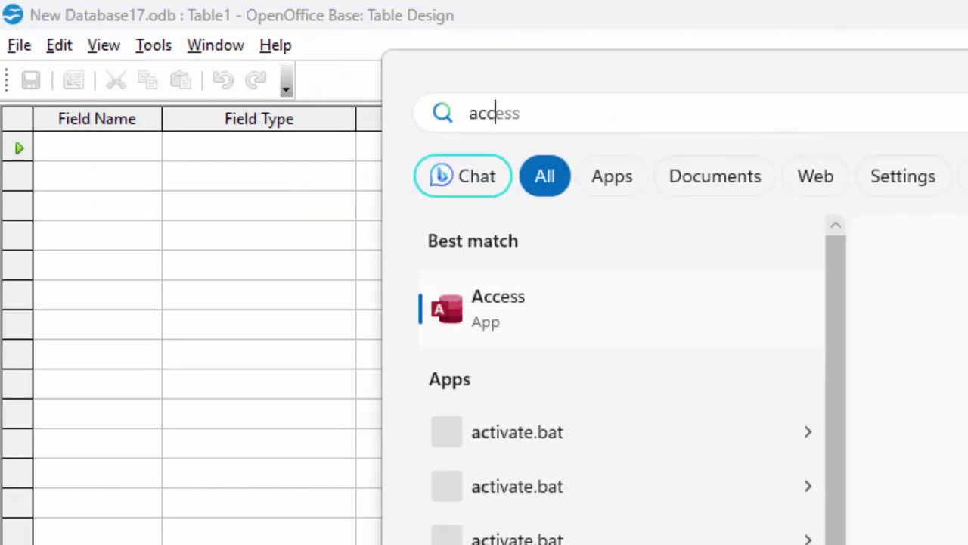
click(591, 301)
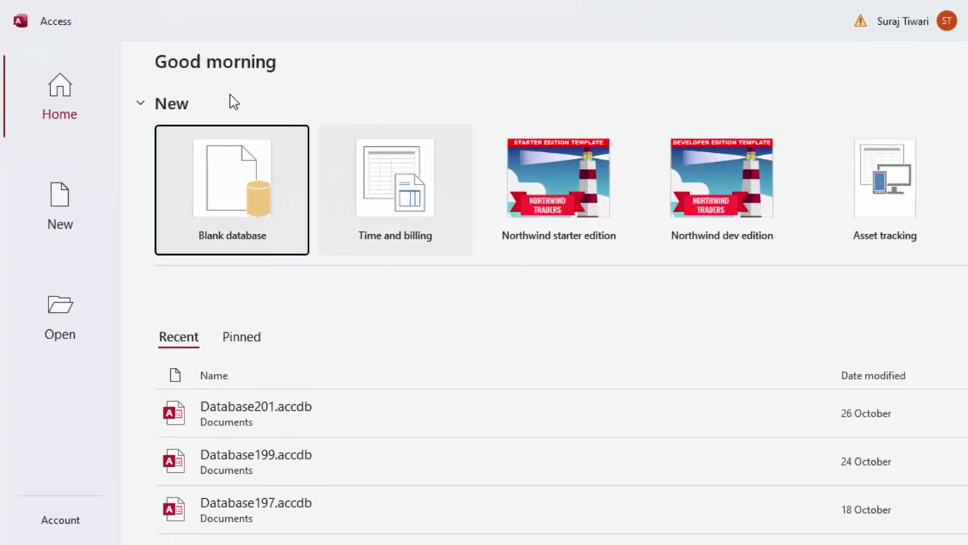
click(231, 193)
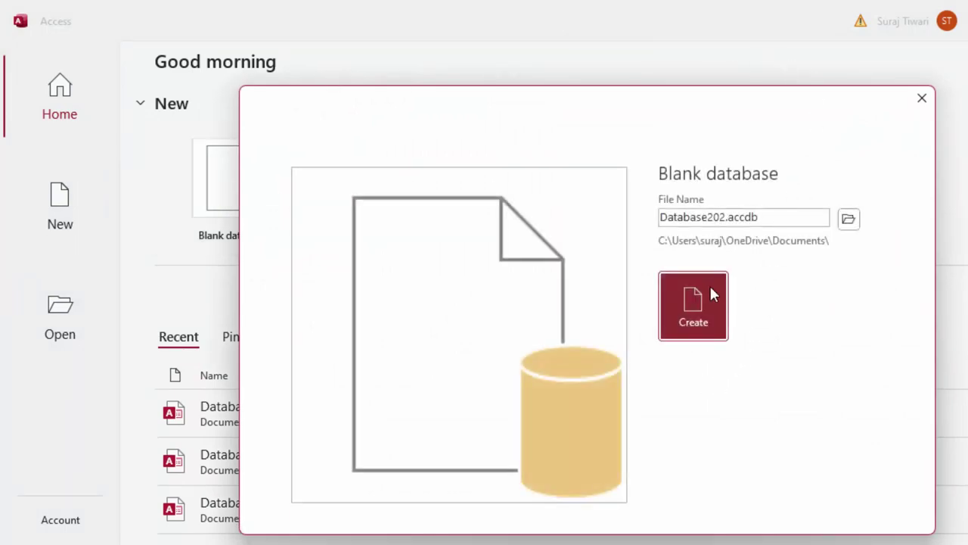
click(768, 218)
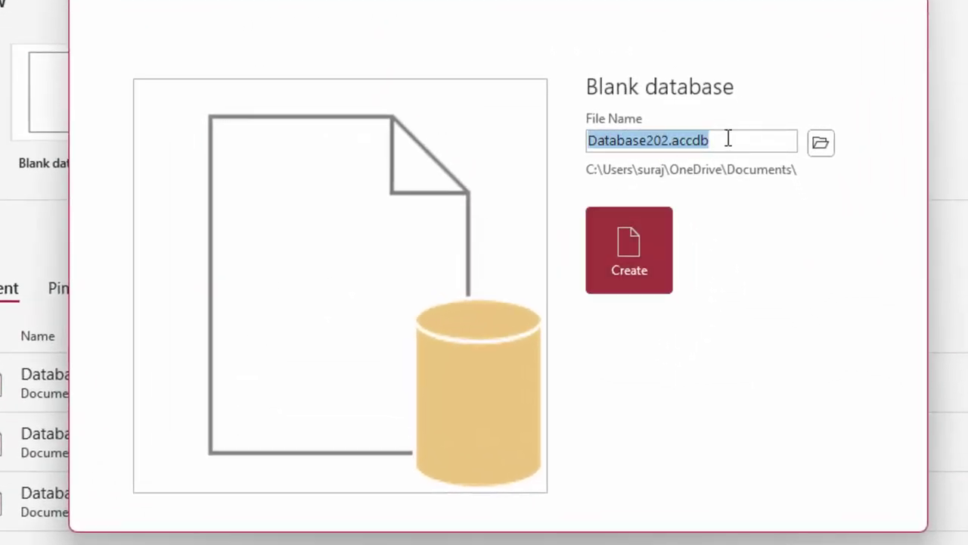
click(728, 140)
drag(724, 137, 704, 134)
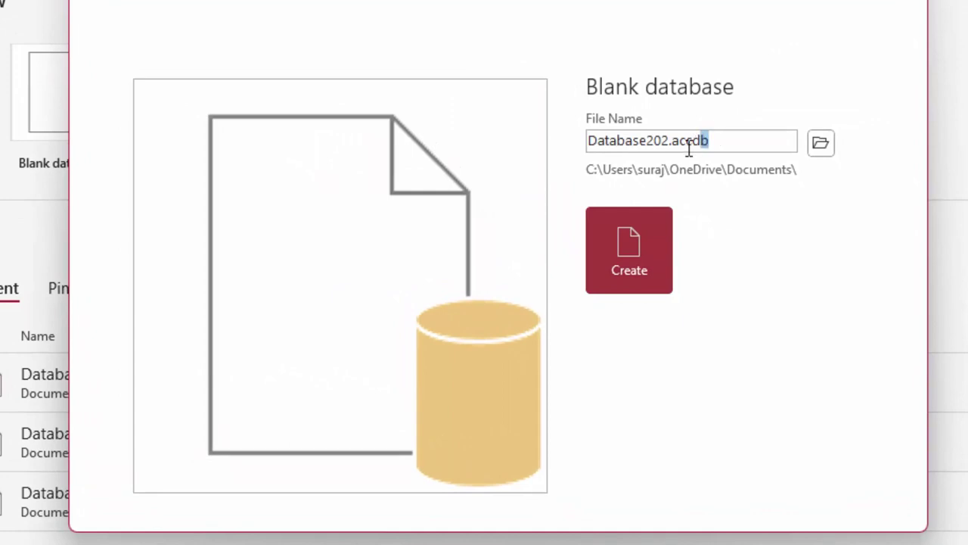
click(610, 227)
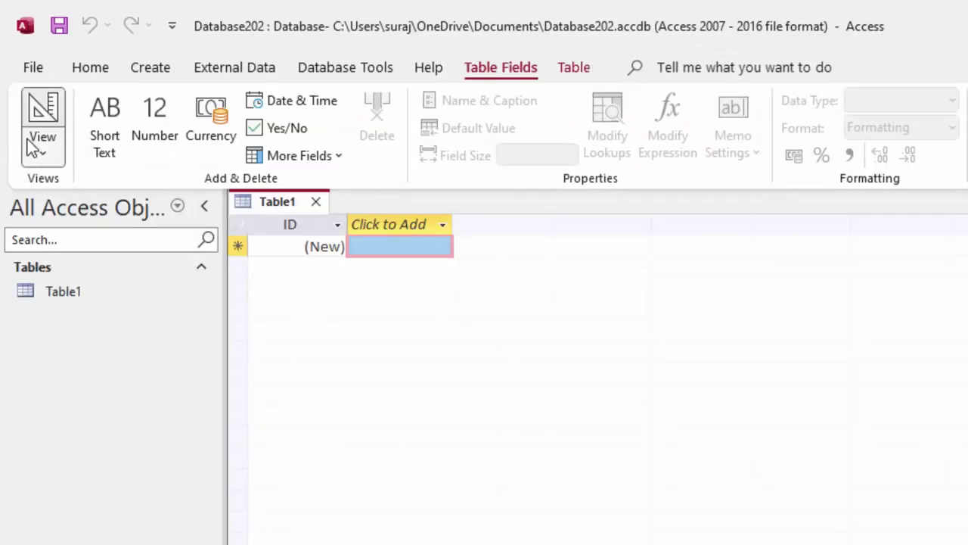
Step: Switch Table1 to Design View, saving it under the name Table1
click(38, 145)
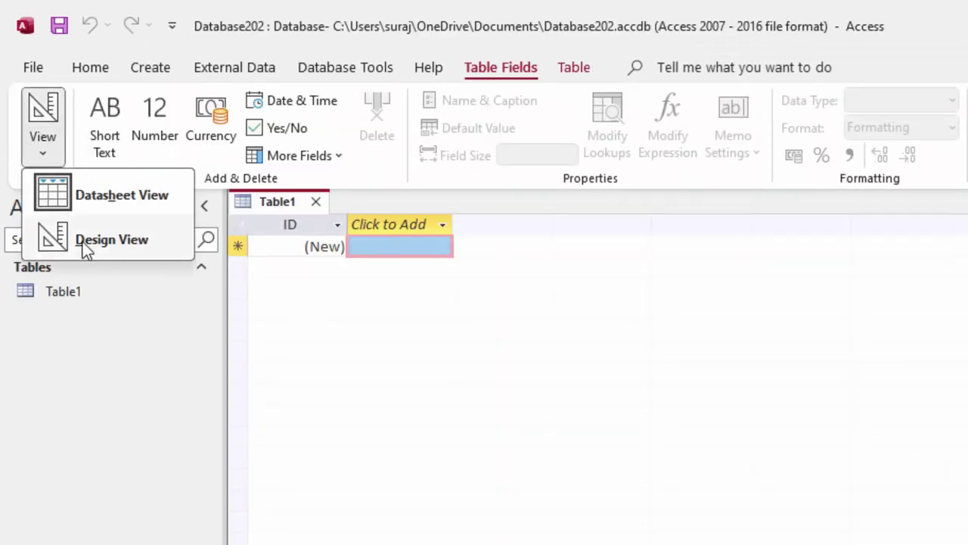
click(84, 242)
click(744, 311)
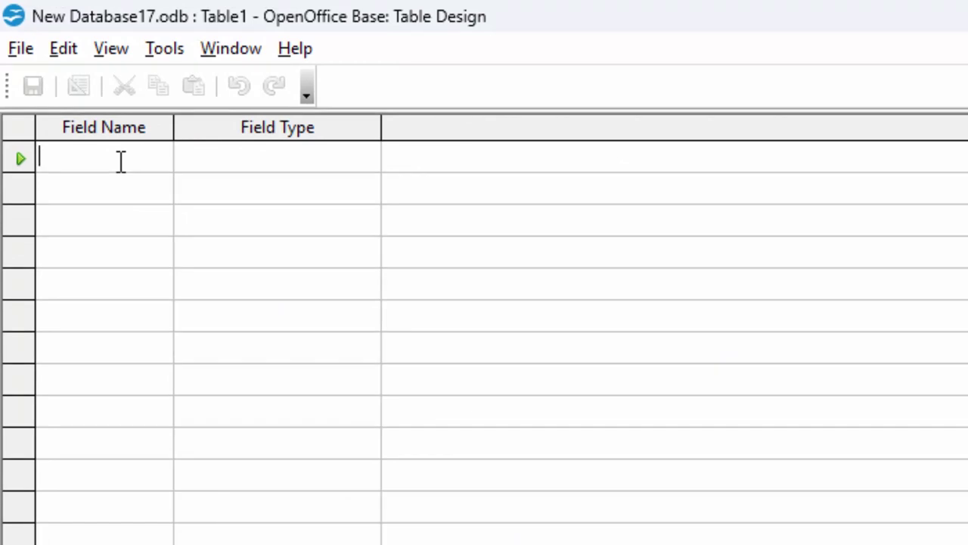
Step: Enter Roll_number as the first field and keep its type as Text [VARCHAR]
text(Ro)
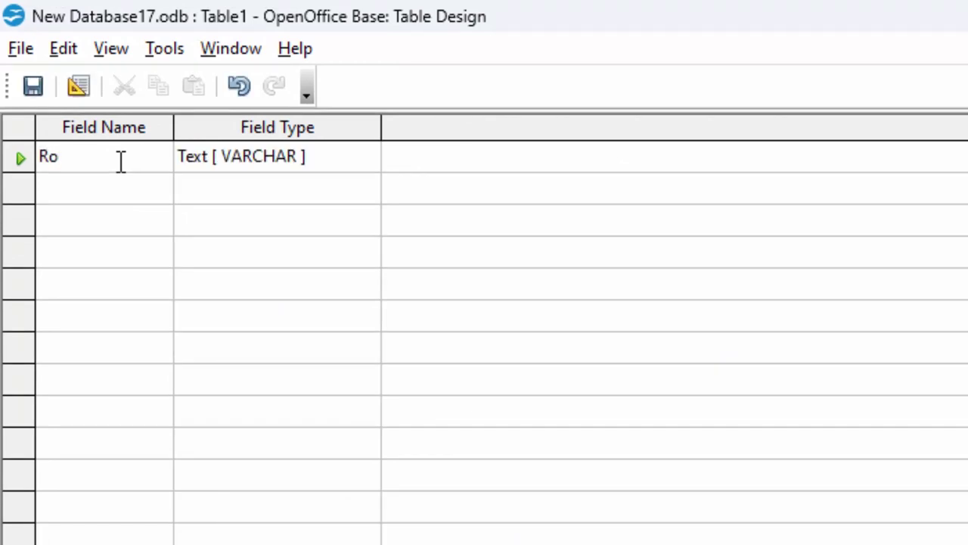
text(ll_)
text(number)
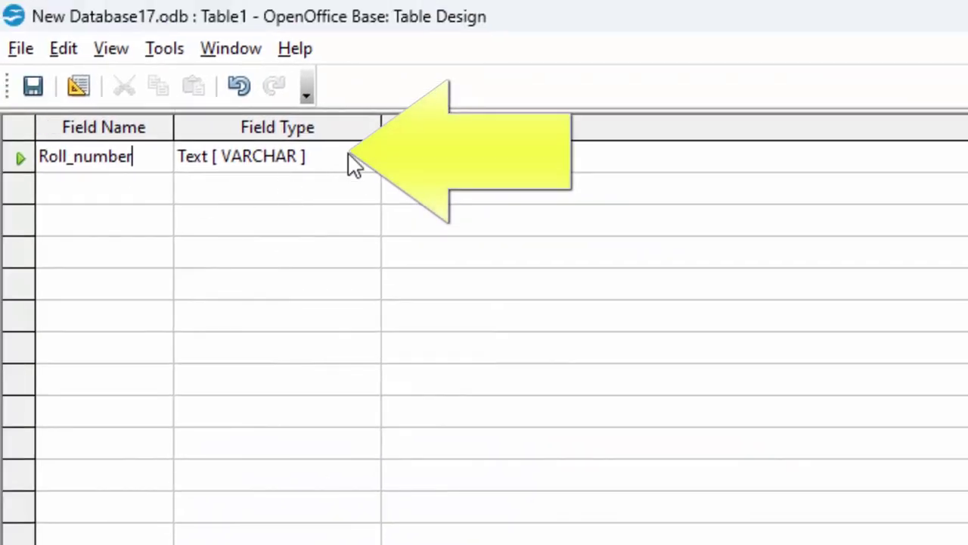
click(356, 167)
click(371, 171)
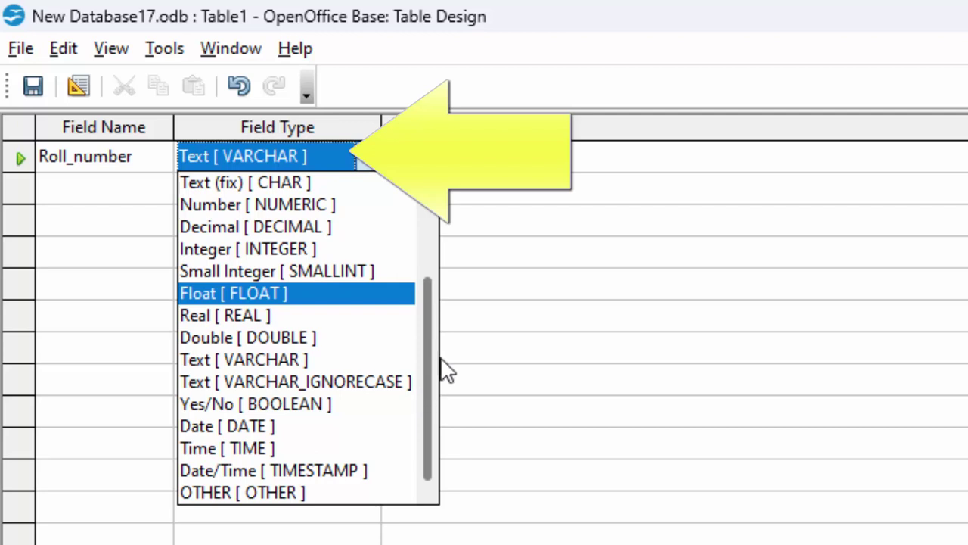
scroll(436, 306, up, 1)
scroll(442, 303, up, 1)
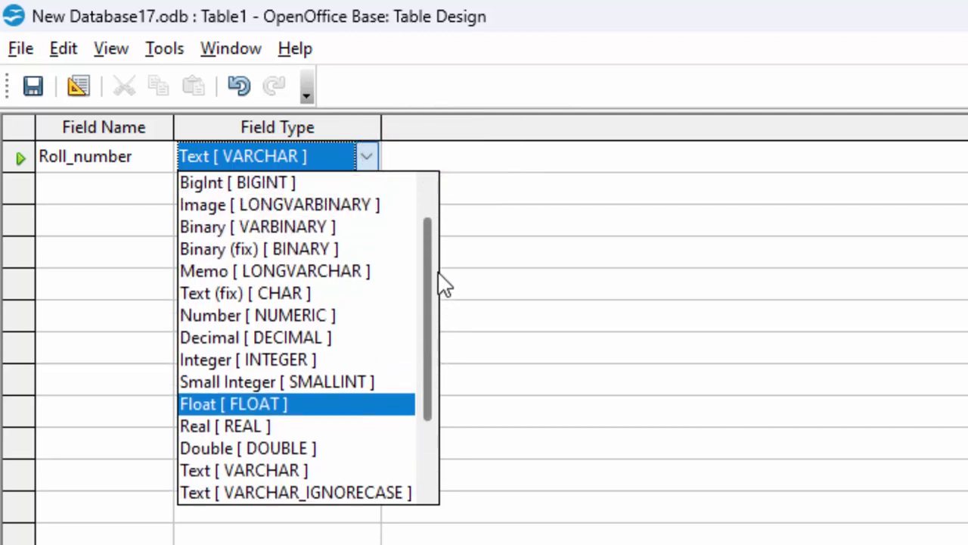
scroll(443, 249, up, 1)
scroll(435, 363, down, 2)
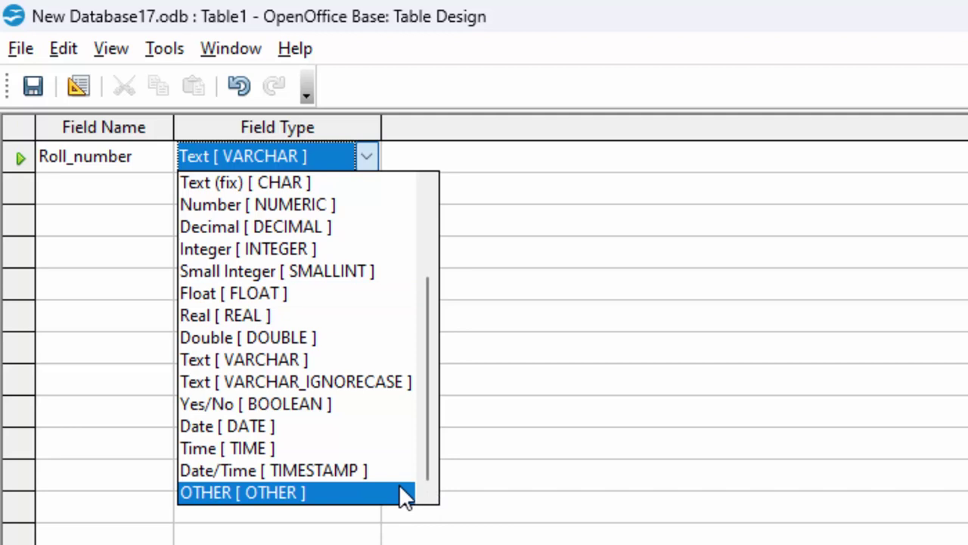
key(Up)
key(Up)
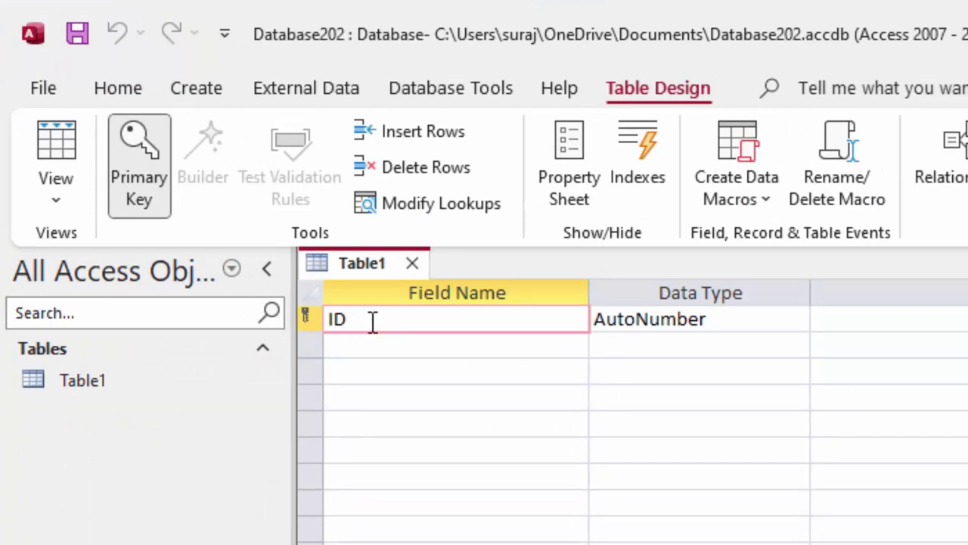
Step: In Access, replace the ID field name with Roll_number
drag(341, 319, 314, 324)
key(Delete)
text(Roll_)
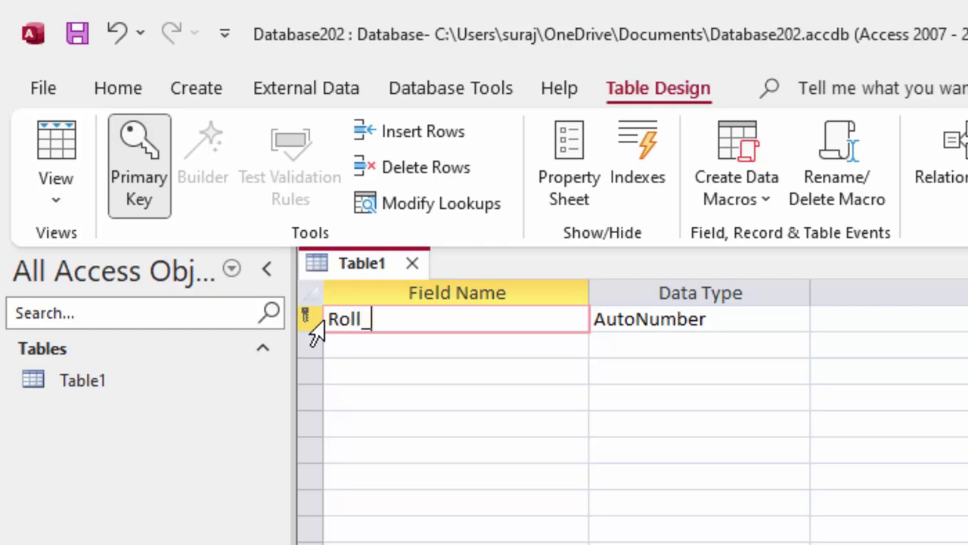
text(number)
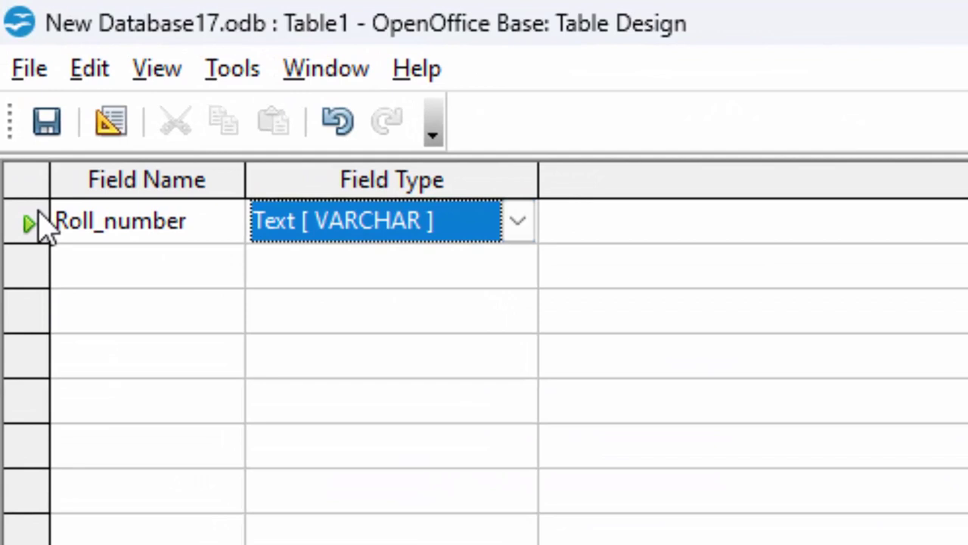
Step: Make Roll_number the primary key, add Name_of_students, and widen the Field Name column
right_click(43, 215)
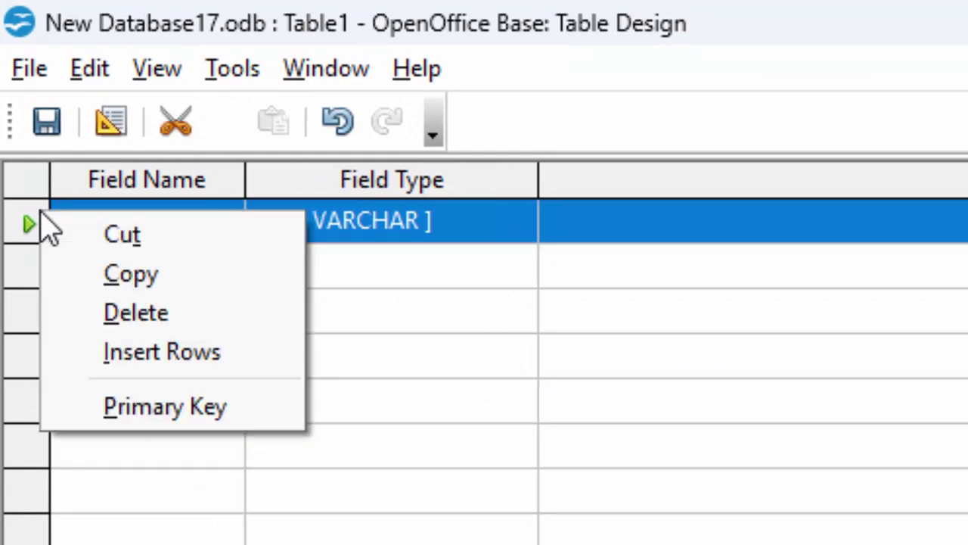
click(219, 411)
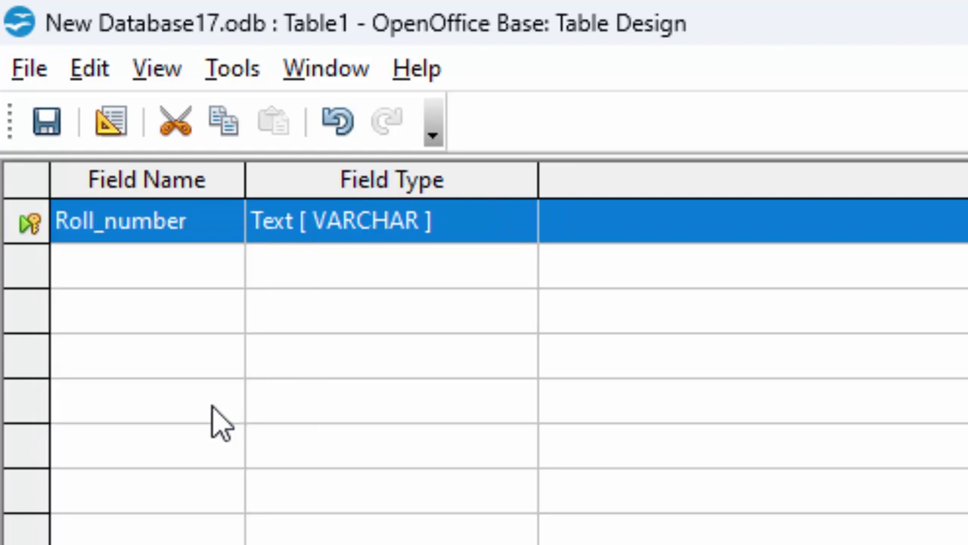
click(185, 273)
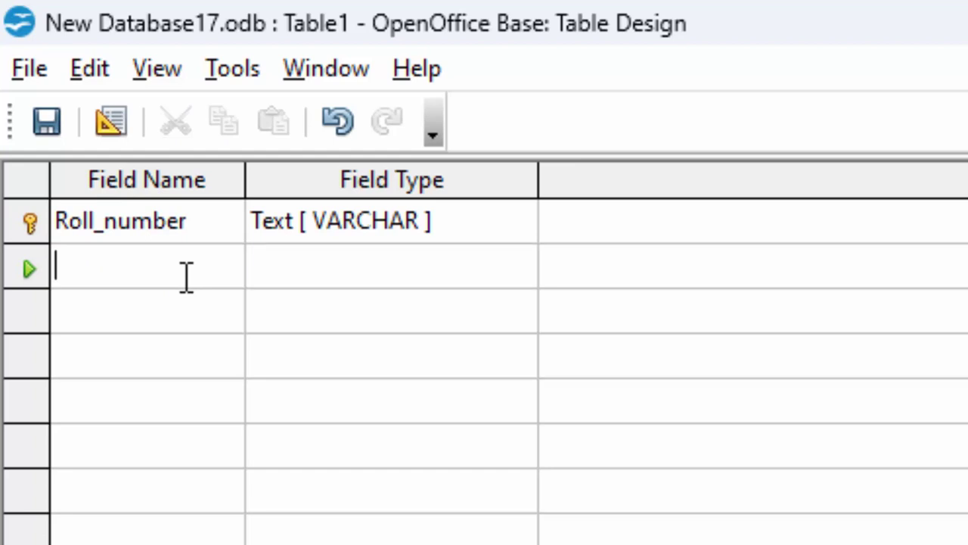
text(Name)
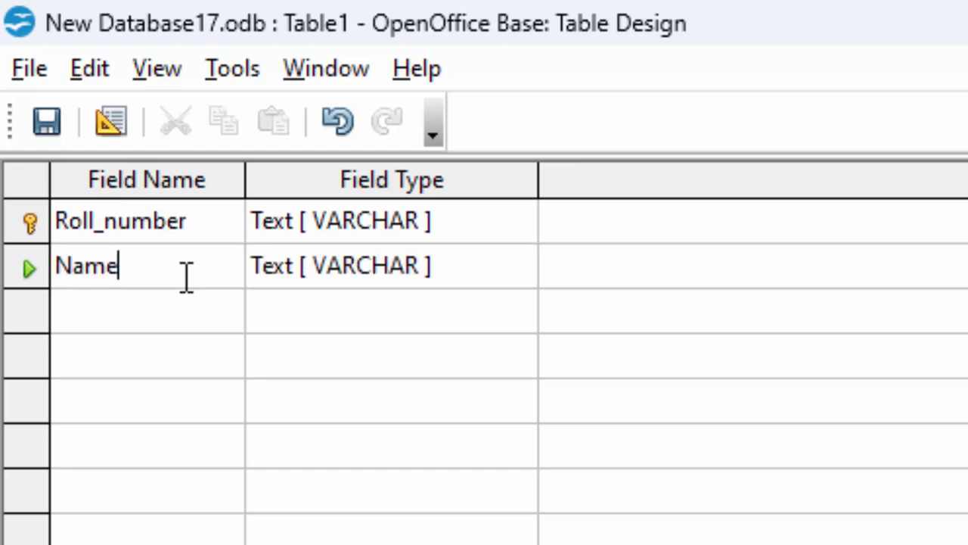
text(_of_s)
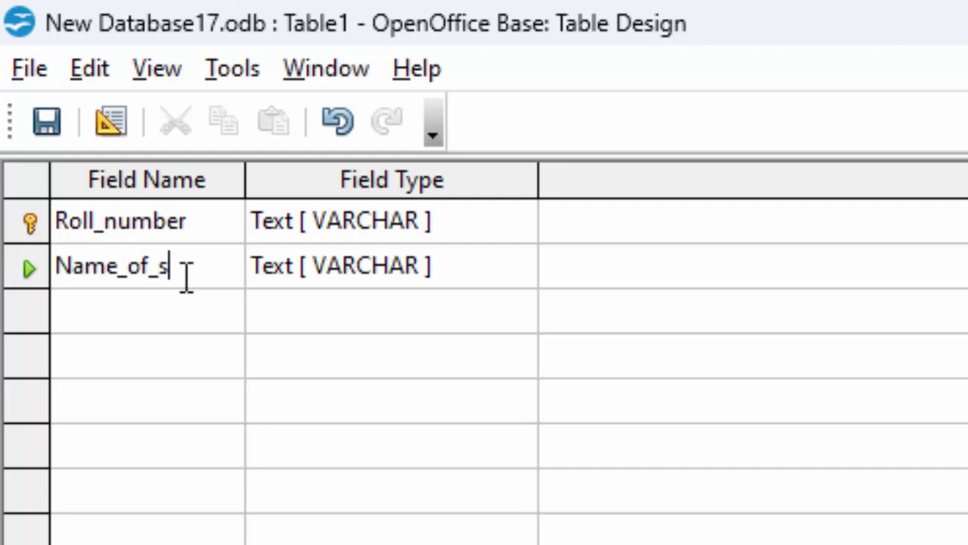
text(tudents)
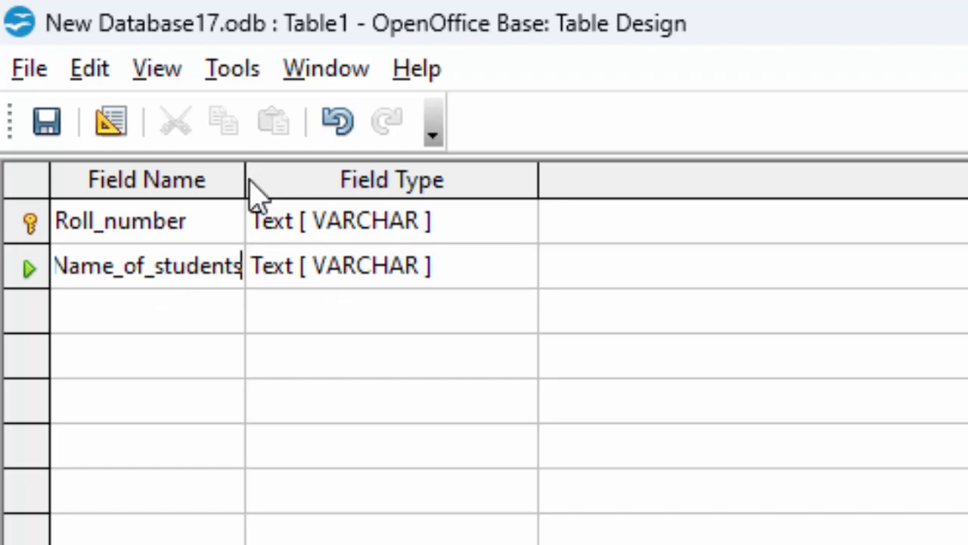
drag(245, 179, 332, 258)
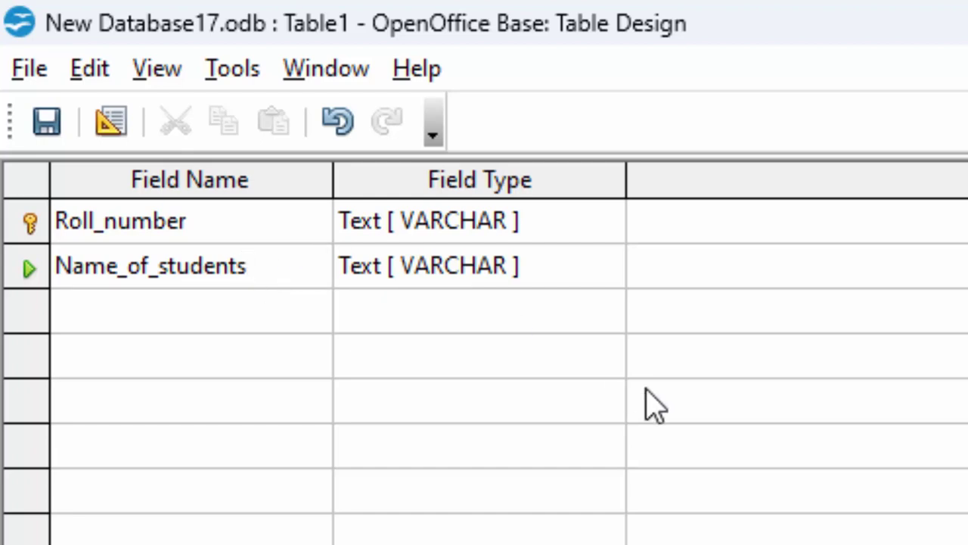
Step: Add Computer and English fields, each with type Number [NUMERIC]
click(161, 321)
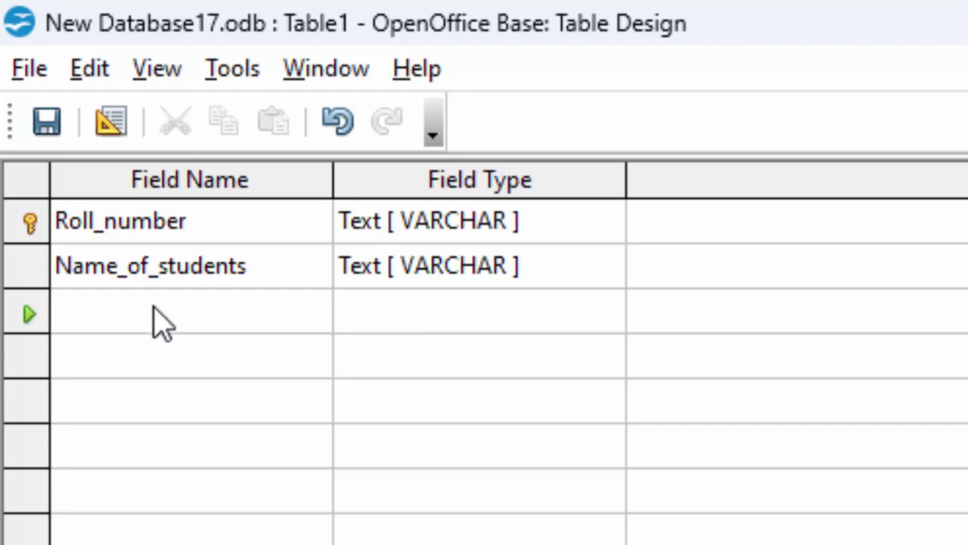
text(C)
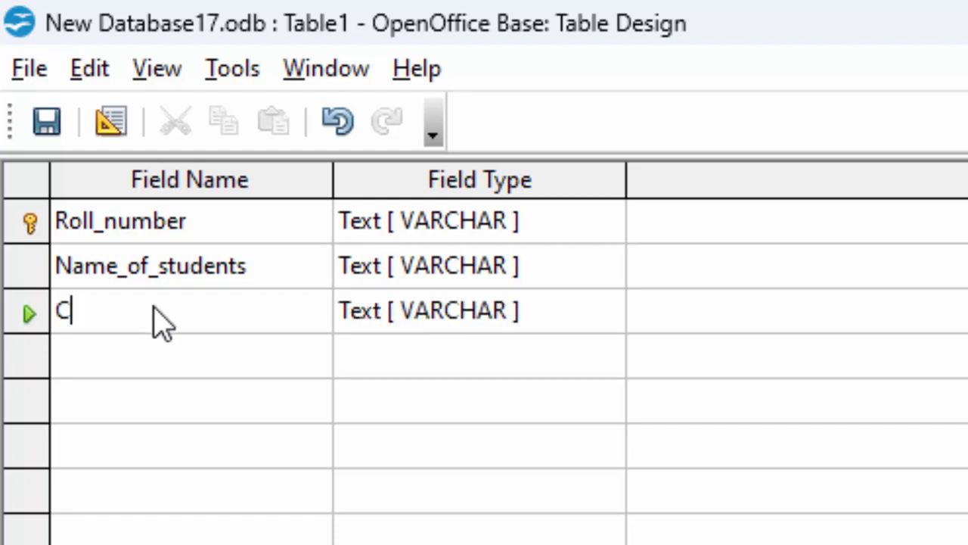
text(ompute)
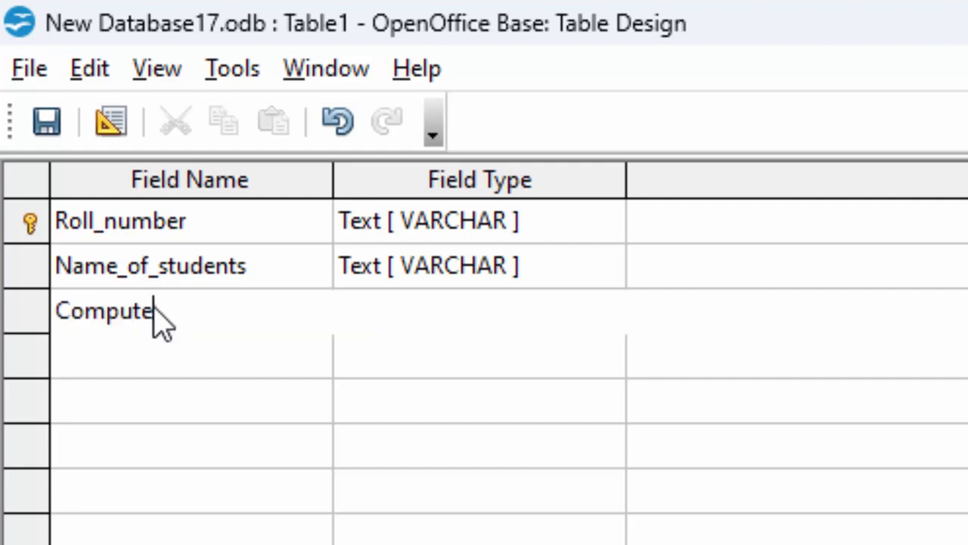
text(r)
click(187, 353)
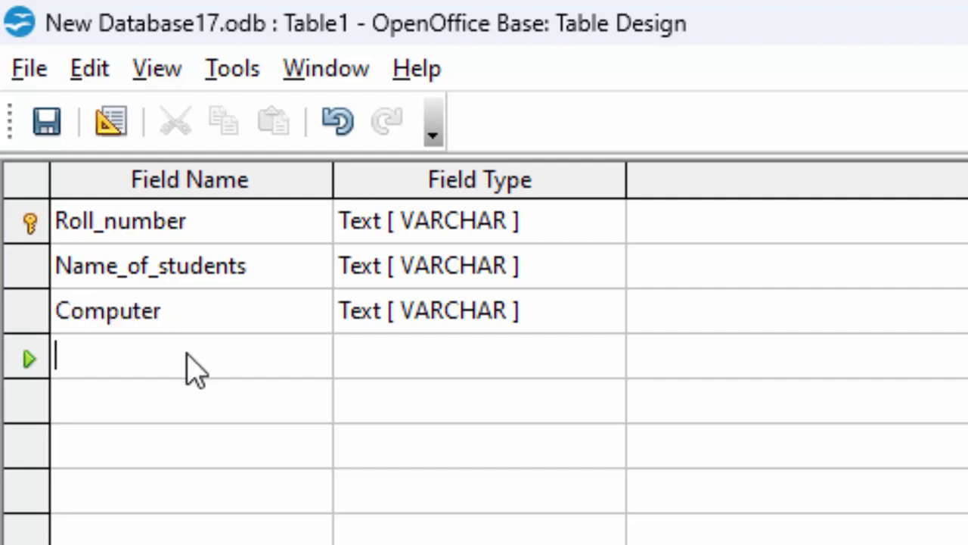
text(Engl)
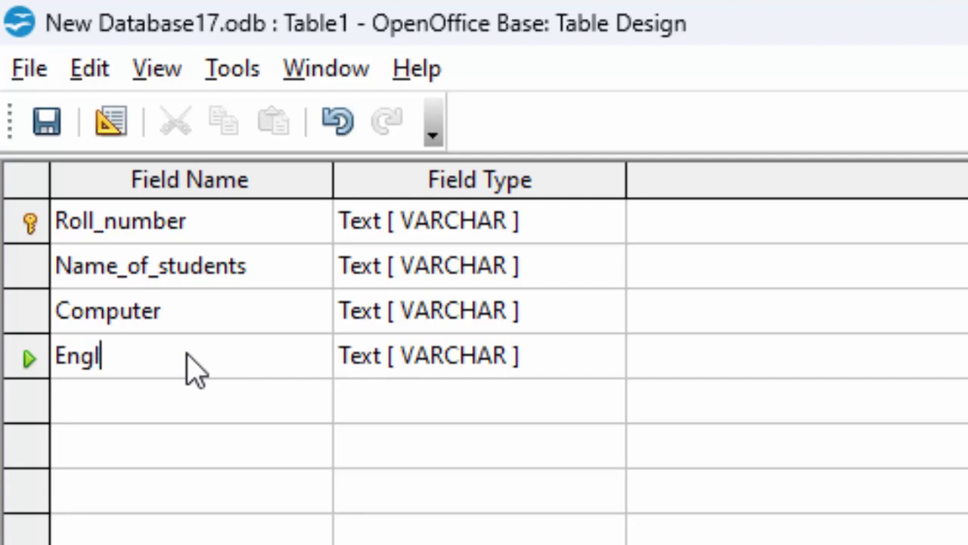
text(ish)
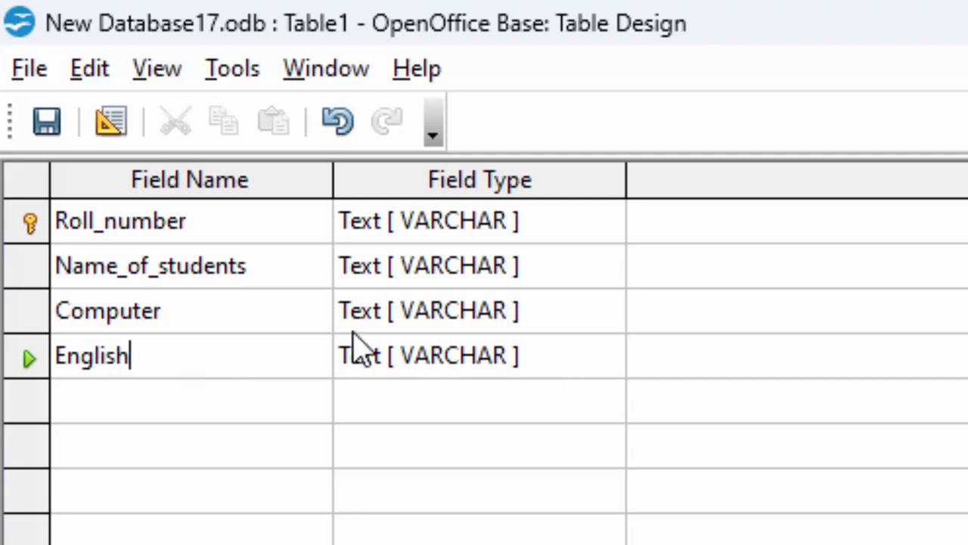
click(575, 323)
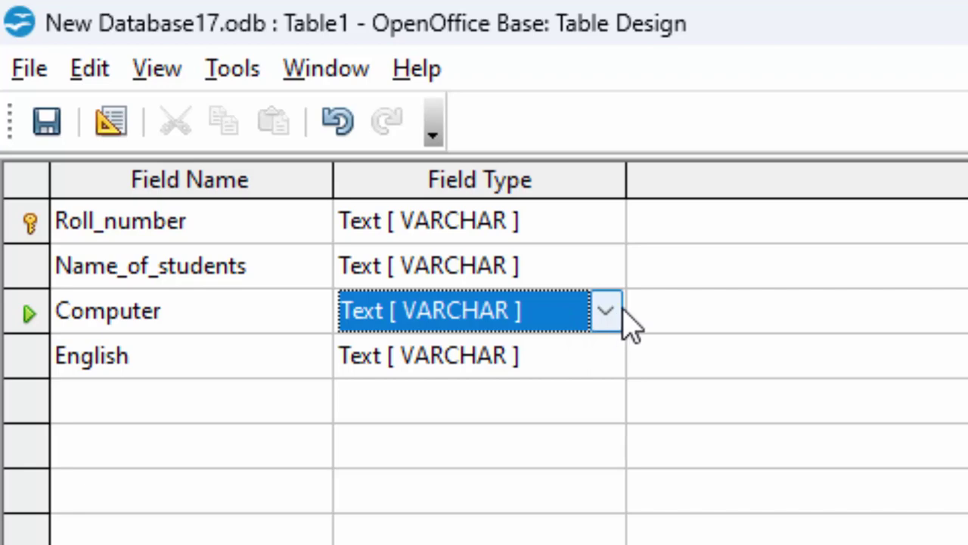
click(607, 312)
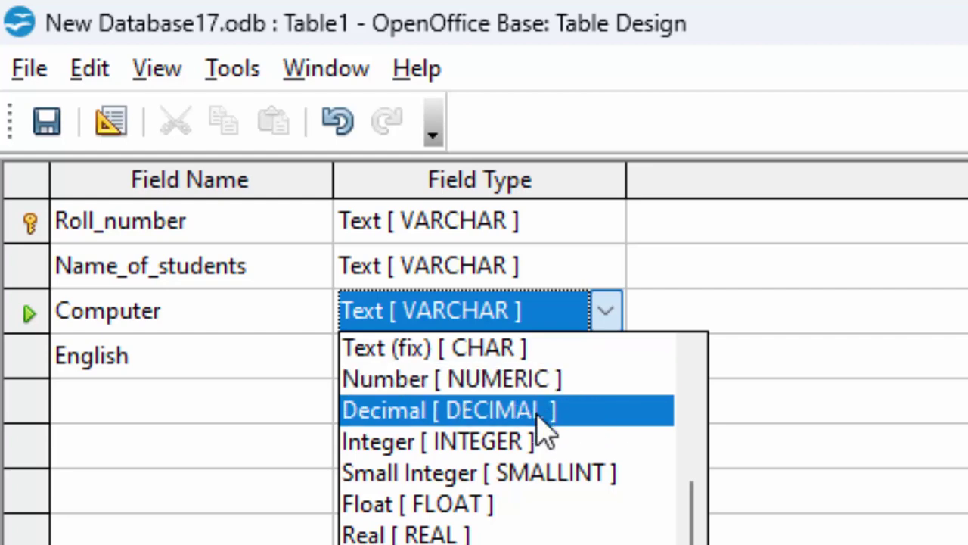
key(Up)
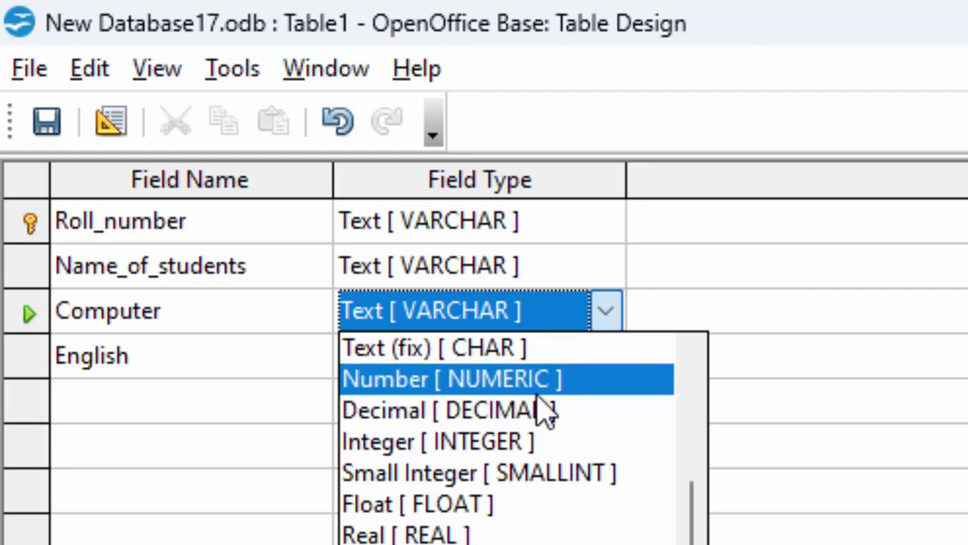
key(Return)
click(579, 356)
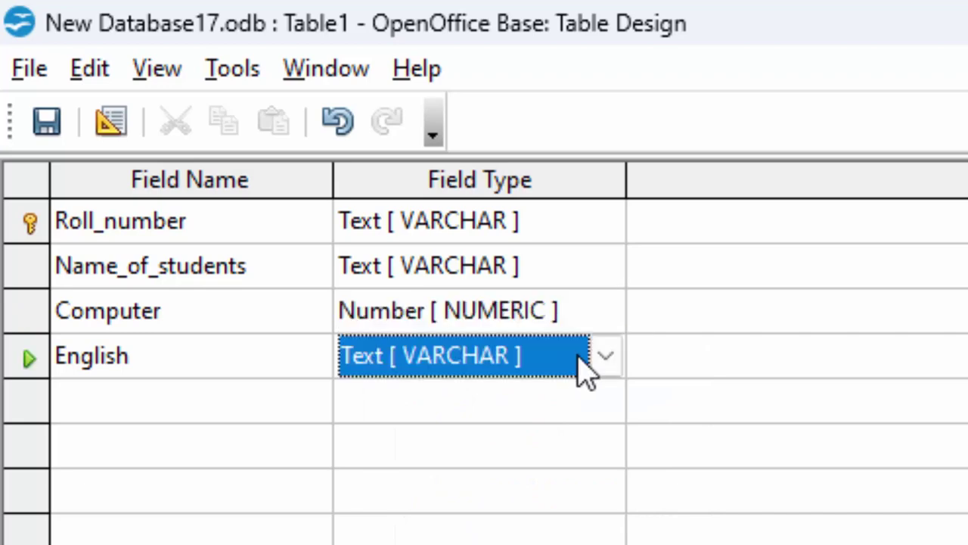
click(607, 356)
click(549, 424)
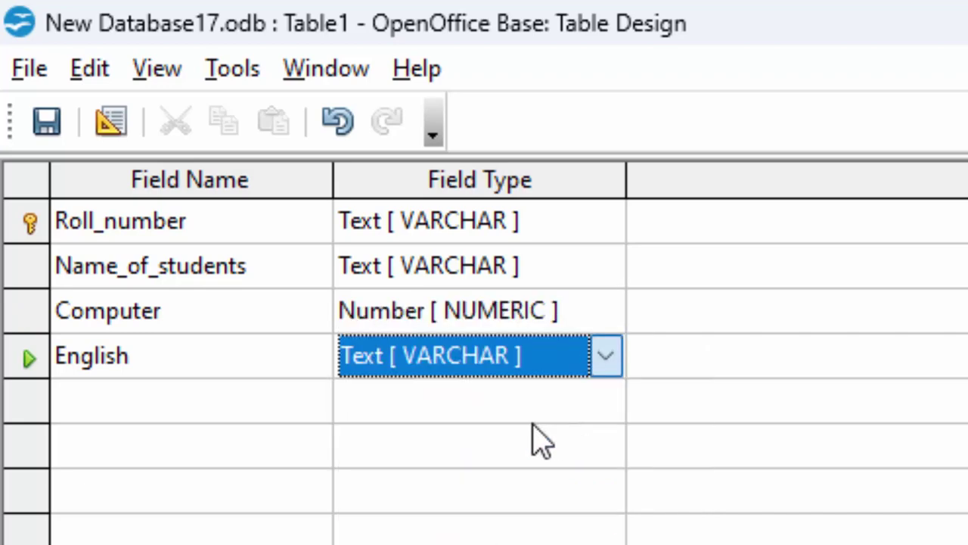
click(204, 401)
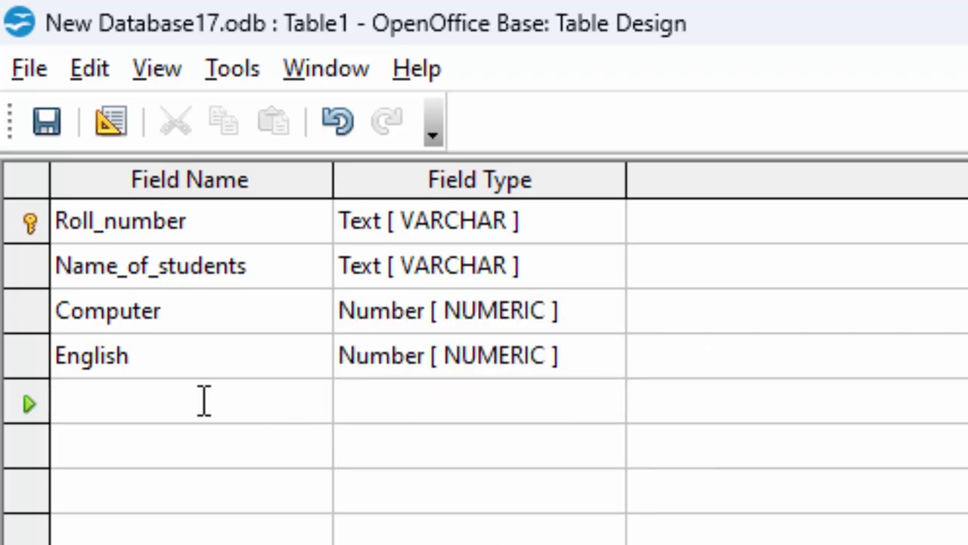
Step: Add Sst and Maths fields, each with type Number [NUMERIC]
text(Sst)
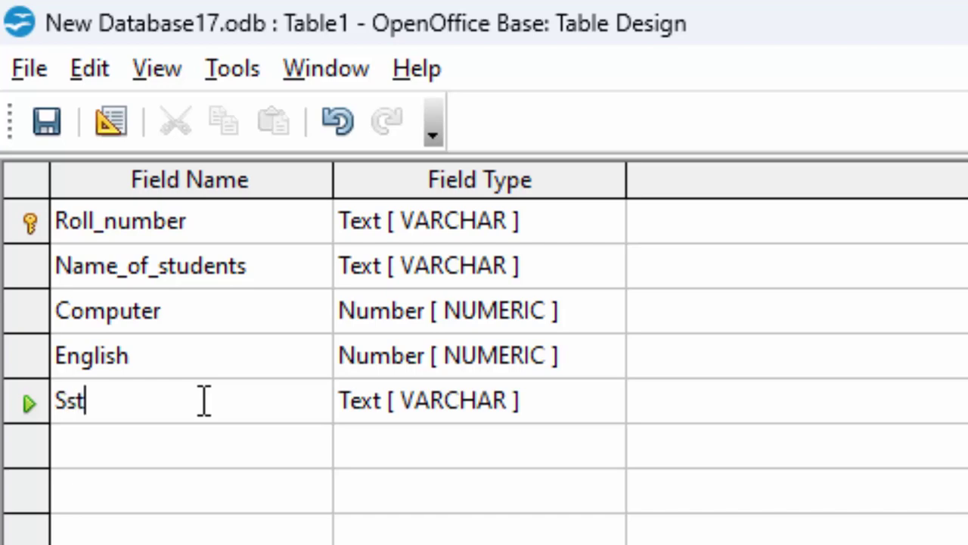
click(598, 405)
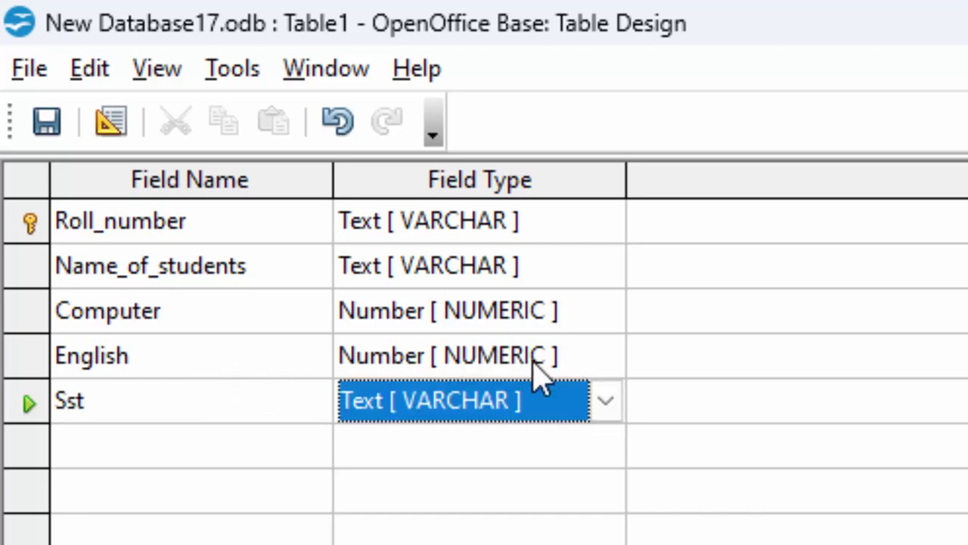
click(607, 407)
click(469, 467)
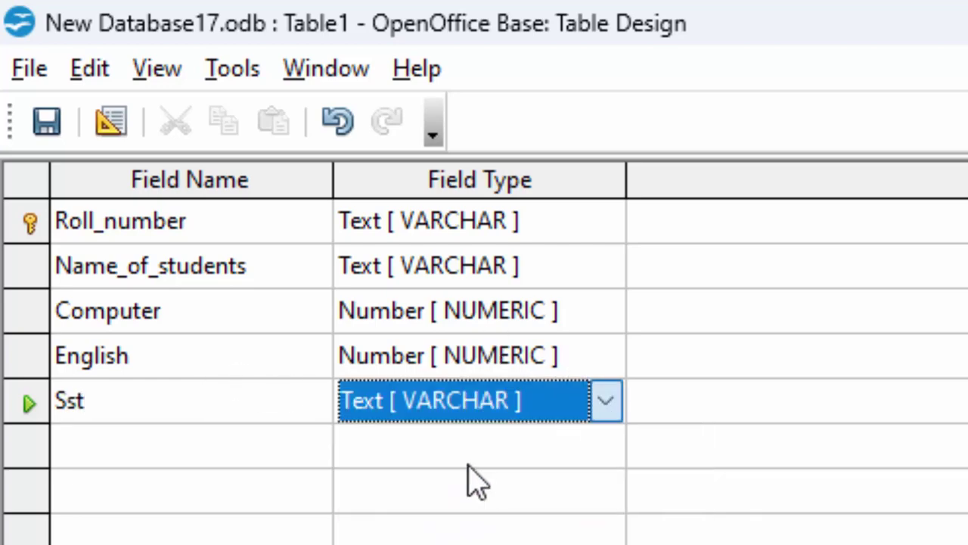
click(139, 453)
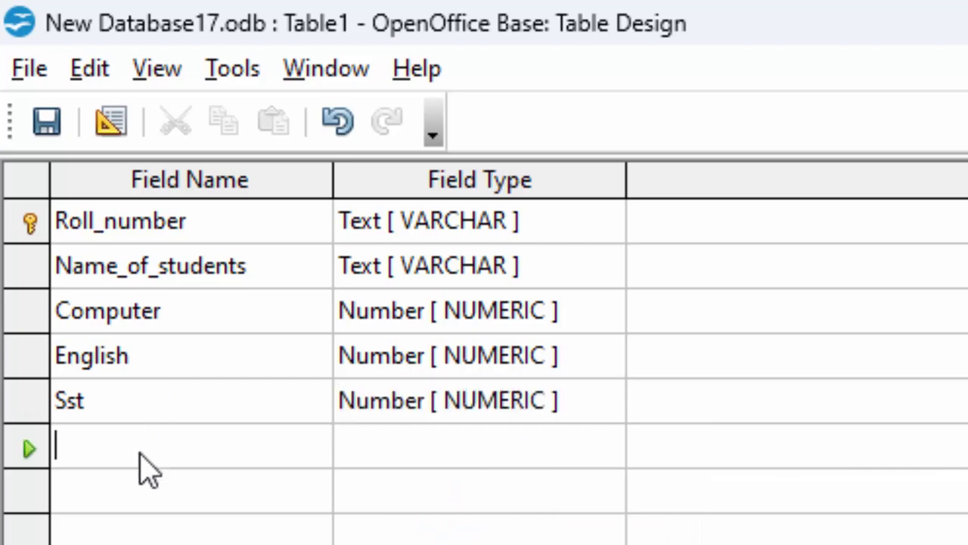
text(MNa)
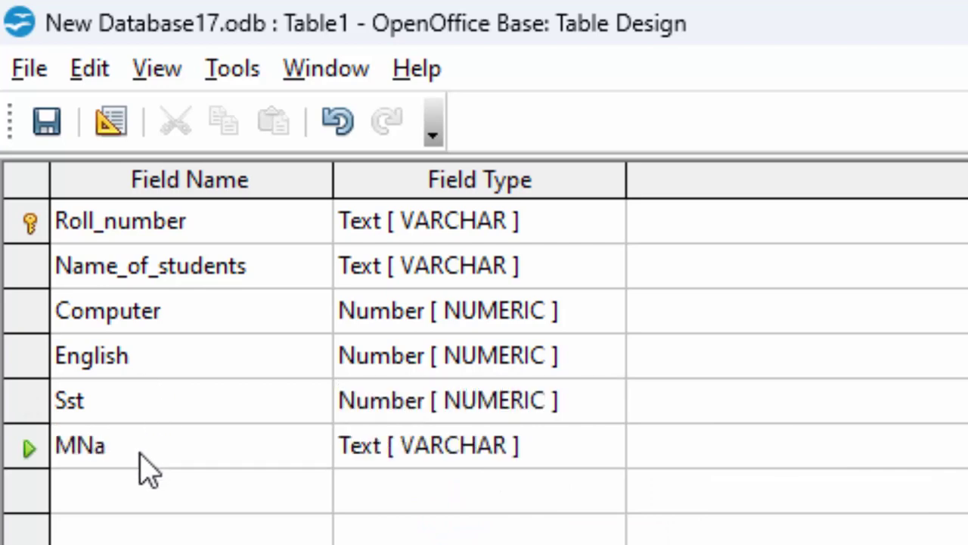
key(BackSpace)
key(BackSpace)
text(aths)
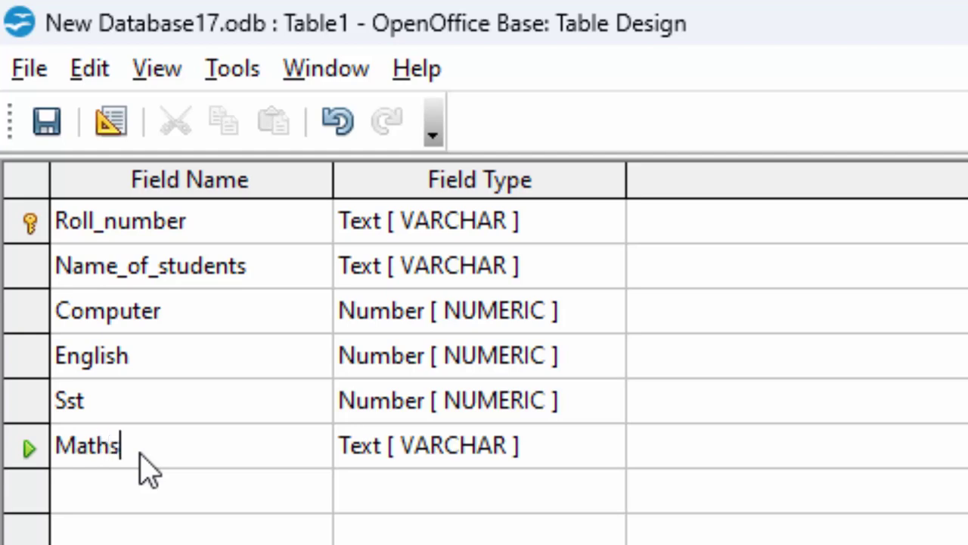
click(575, 456)
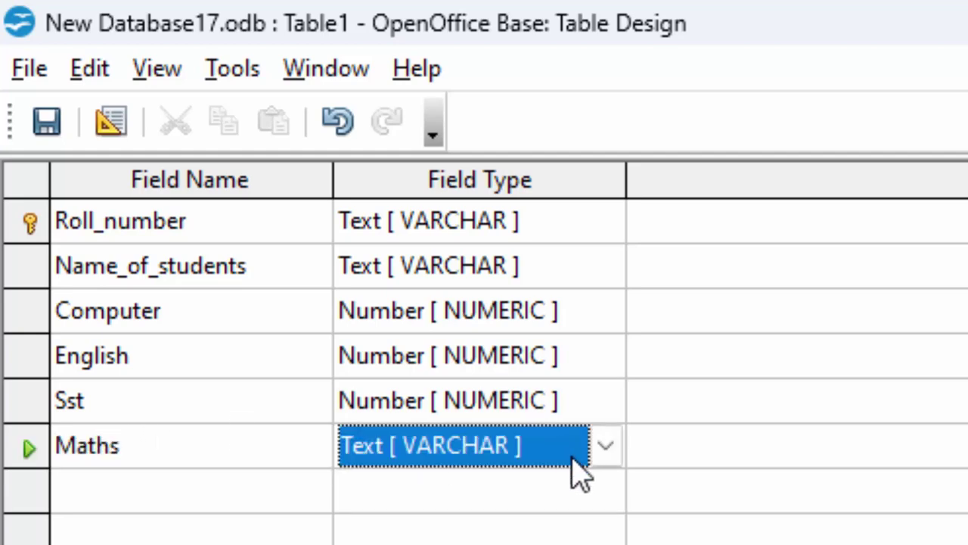
click(609, 448)
click(552, 521)
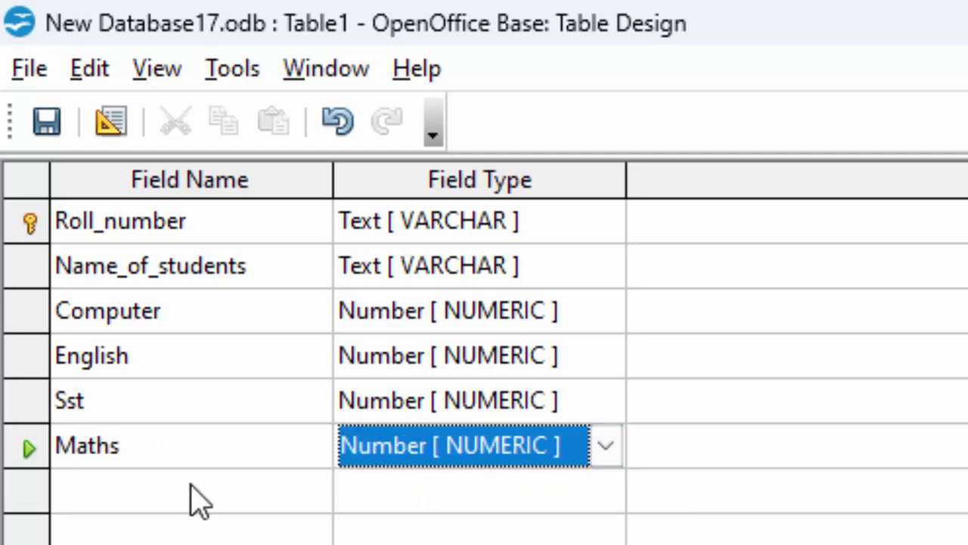
click(179, 506)
Step: Add Science and Total fields, each with type Number [NUMERIC]
text(Sci)
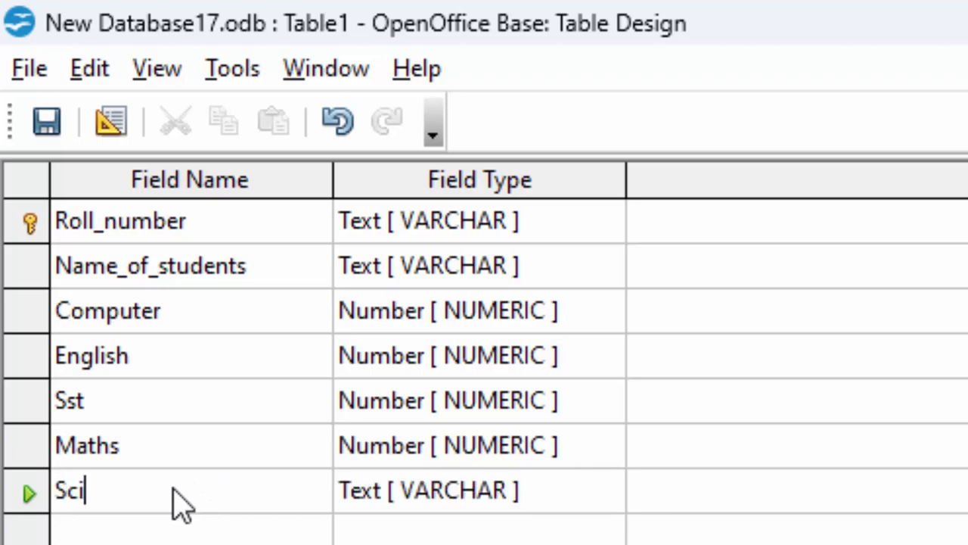
text(ence)
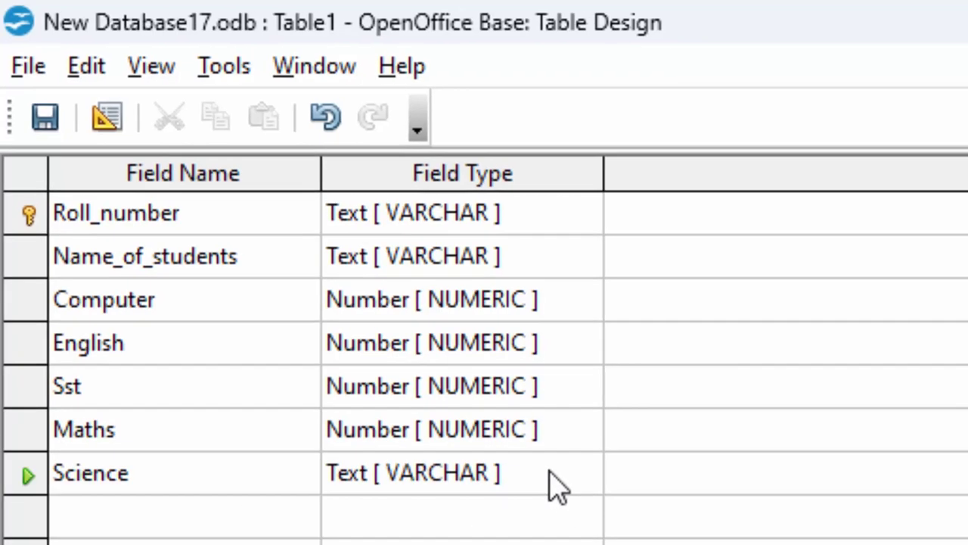
click(619, 492)
click(484, 385)
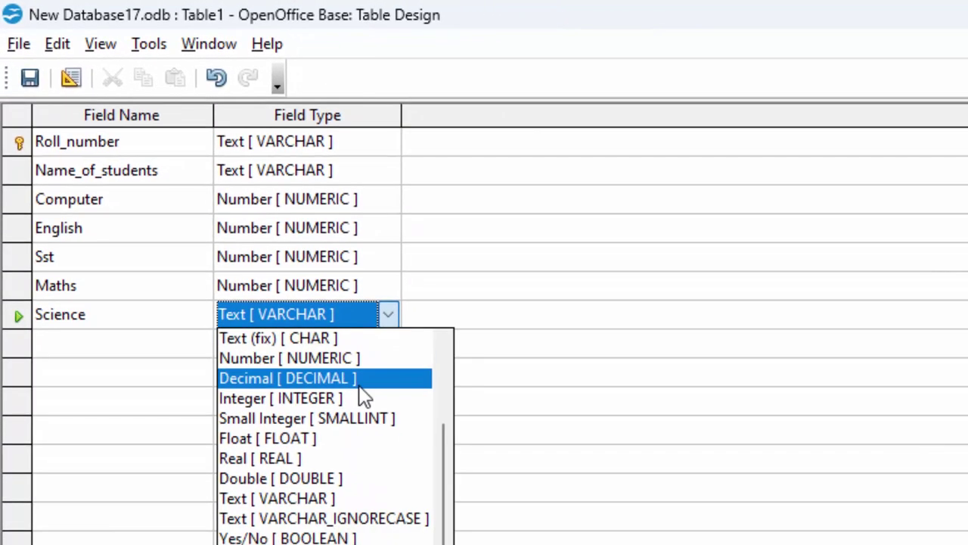
click(434, 439)
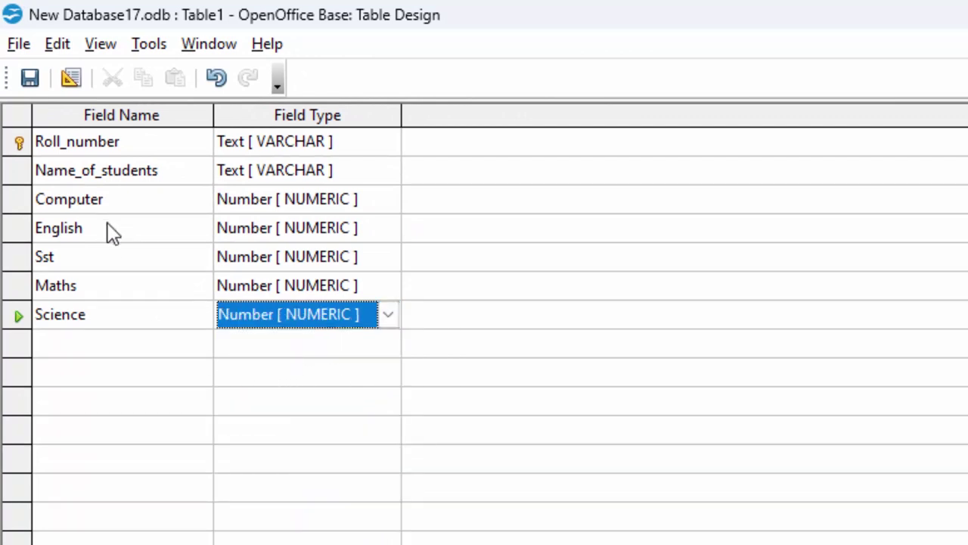
click(100, 357)
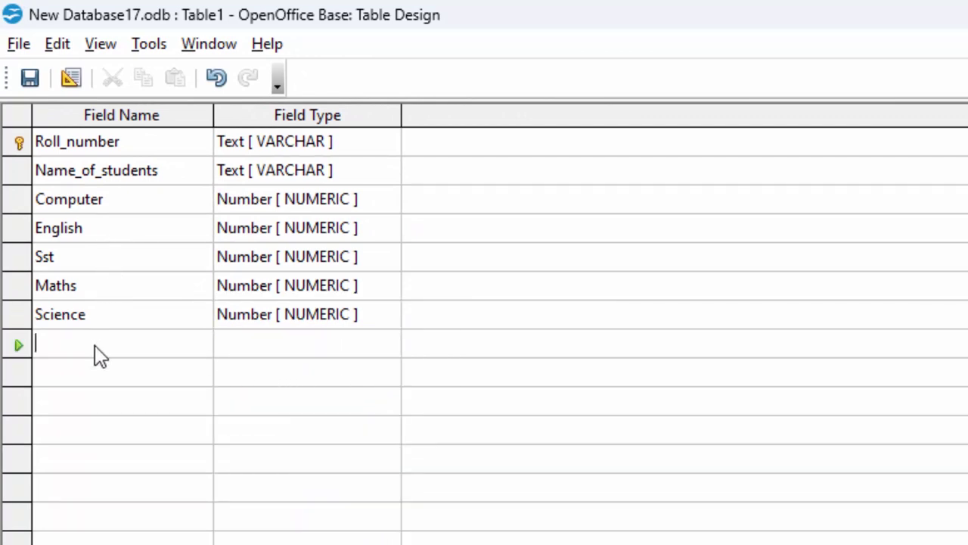
text(Total)
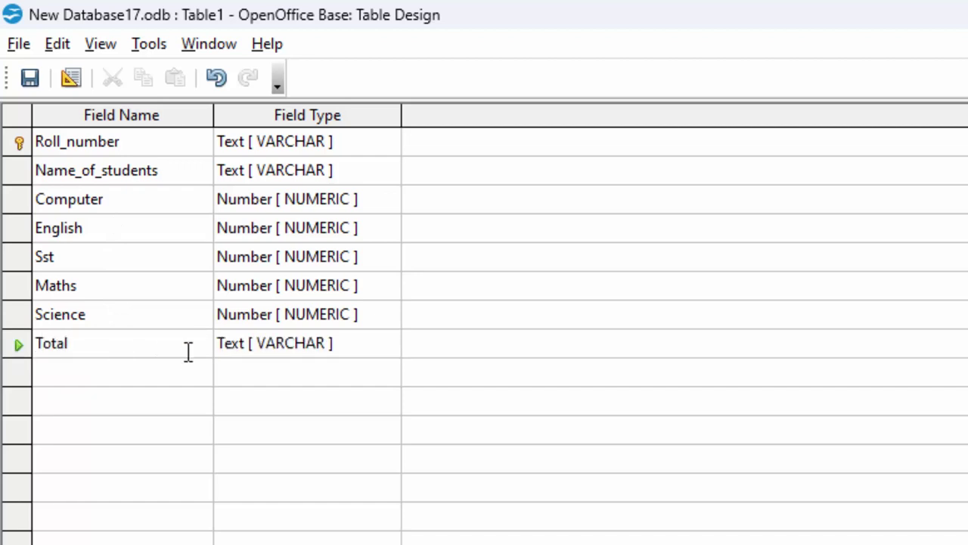
click(354, 341)
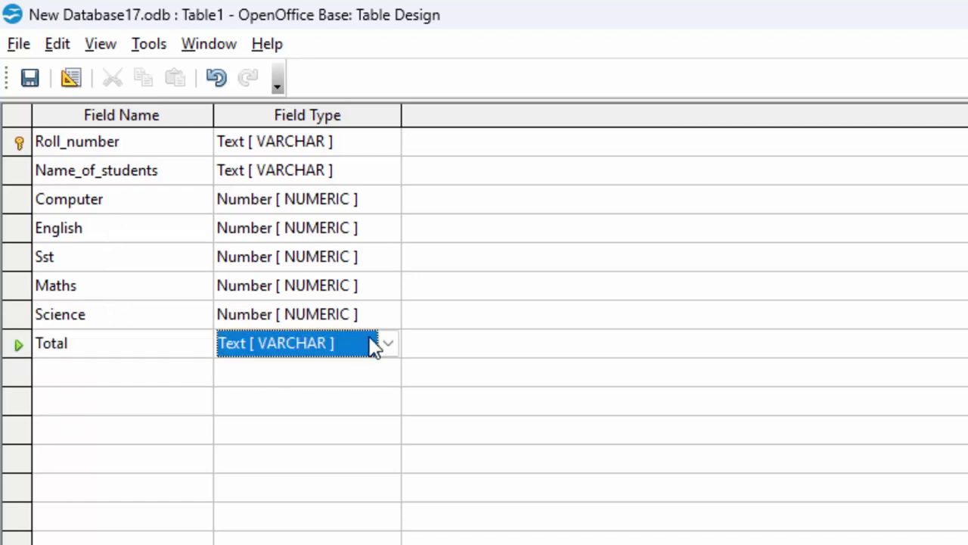
click(390, 345)
click(335, 388)
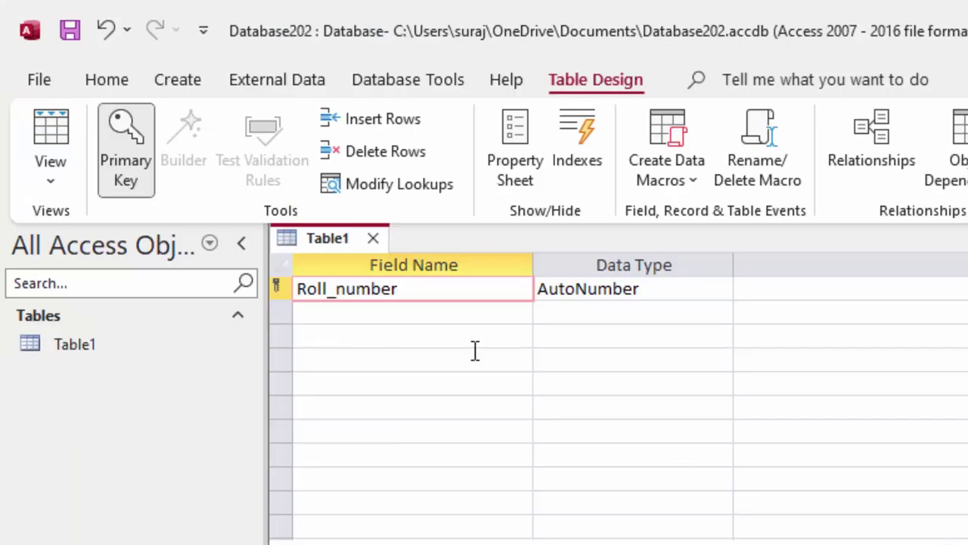
Step: Enter the remaining field names in Access's Table1, through English, Maths and Sst
click(432, 316)
text(English)
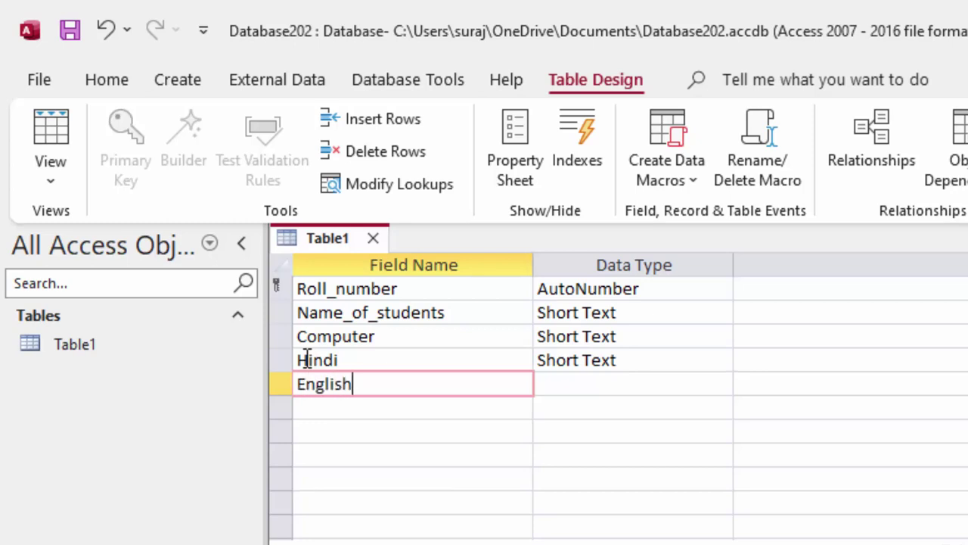
key(Tab)
key(Tab)
key(Tab)
text(Mat)
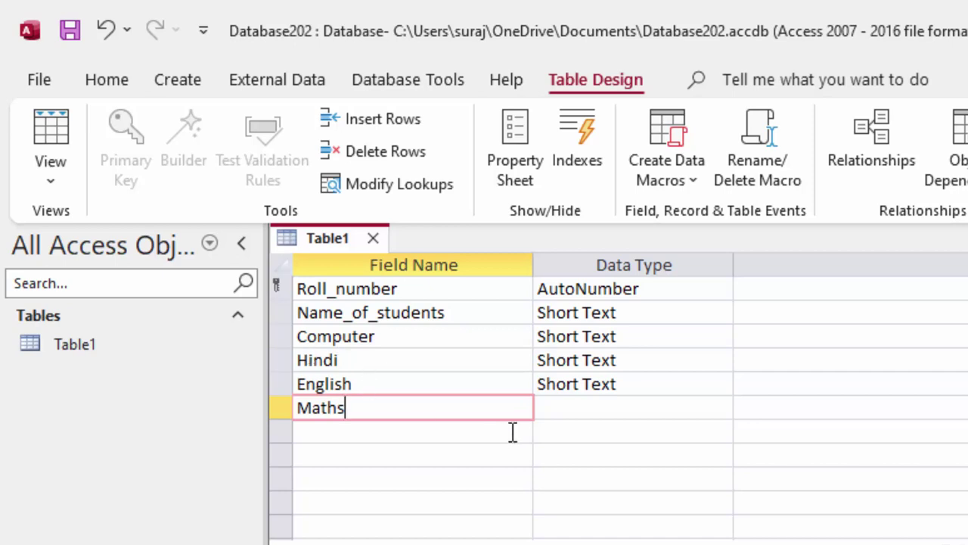
click(538, 408)
click(374, 432)
text(Sst)
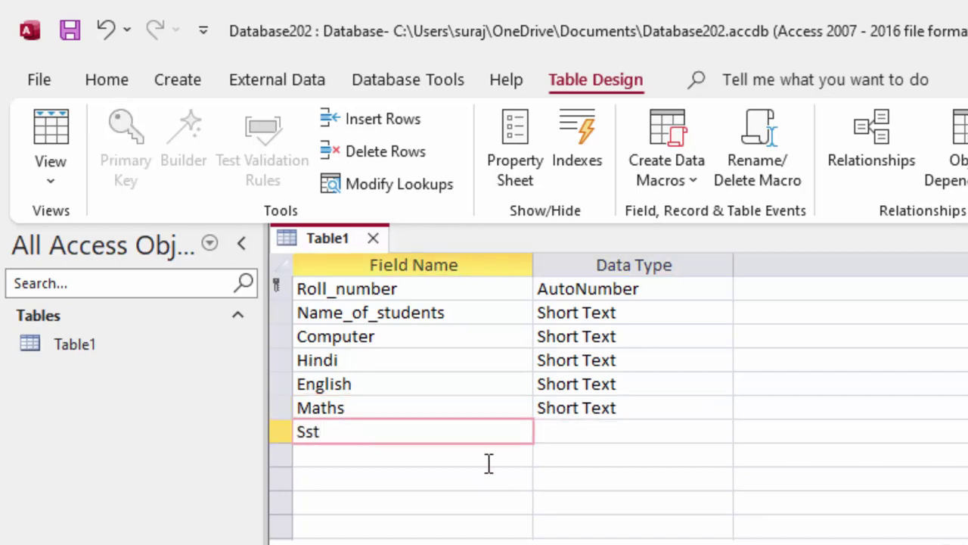
Step: Set the Sst, Maths and English data types to Number
click(662, 433)
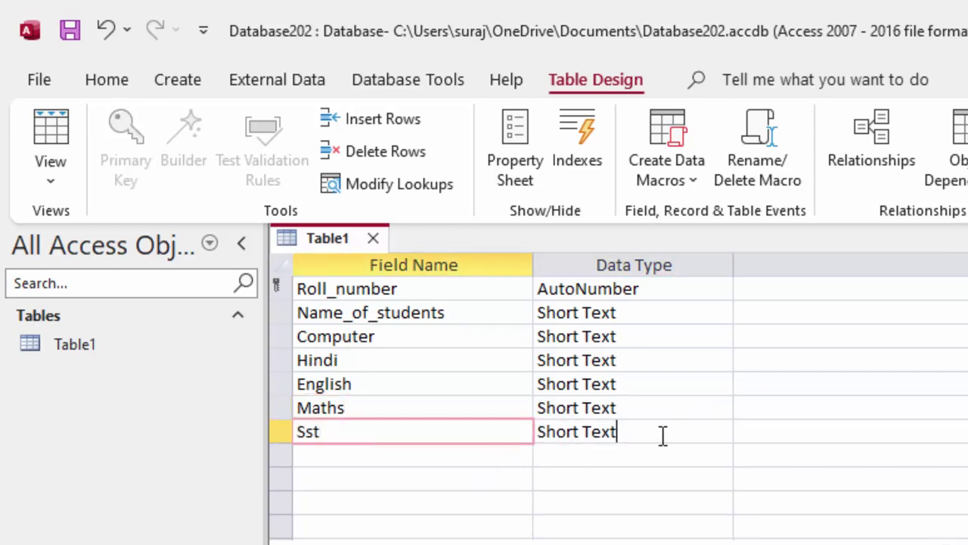
click(721, 432)
click(652, 504)
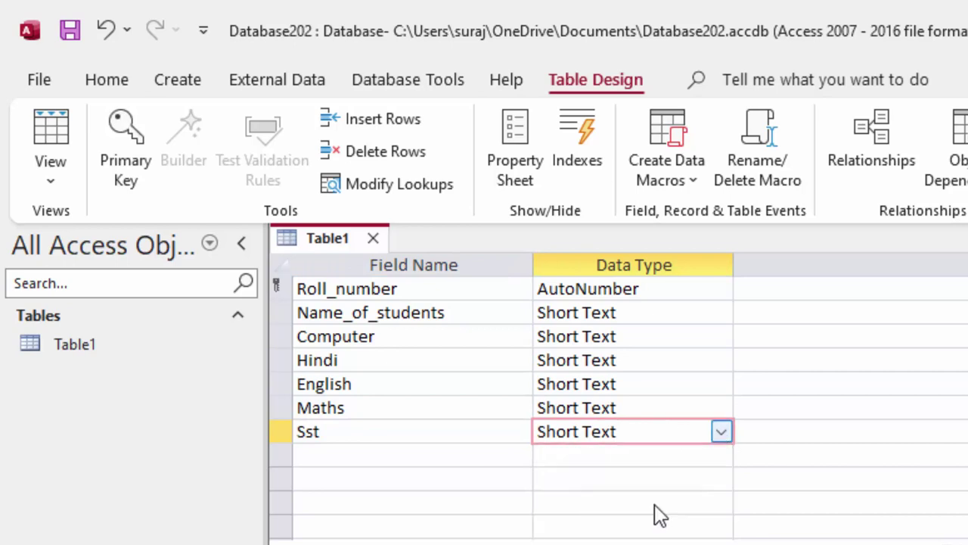
click(696, 415)
click(721, 408)
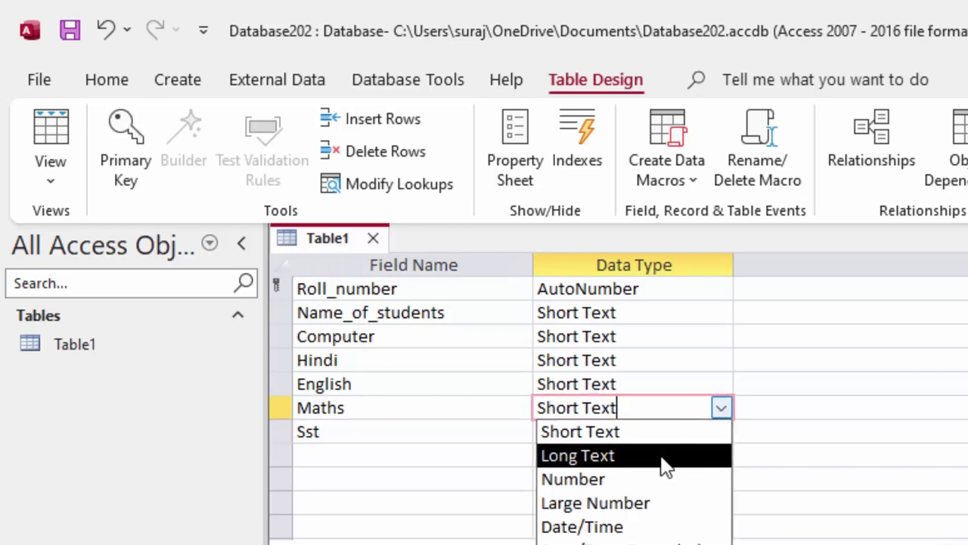
click(662, 479)
click(691, 362)
click(694, 383)
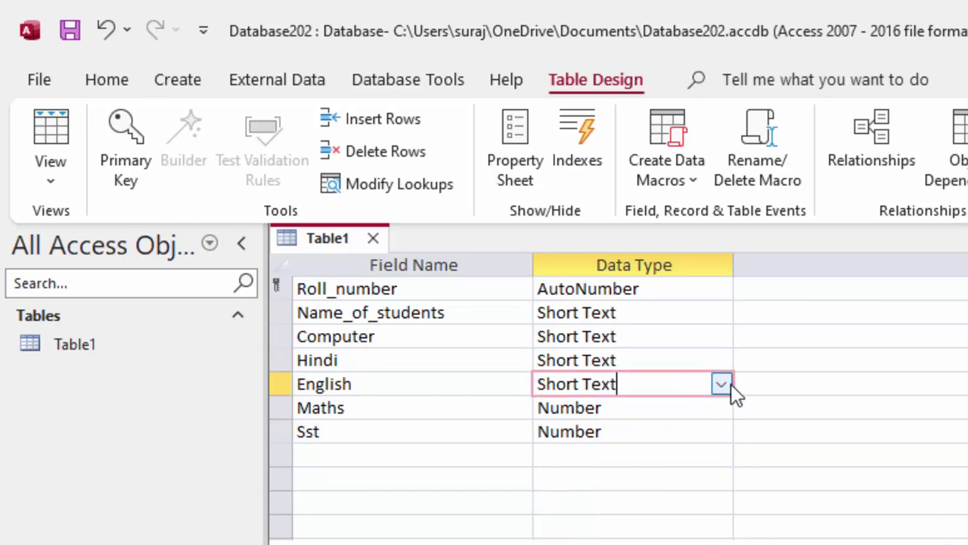
click(721, 383)
click(656, 456)
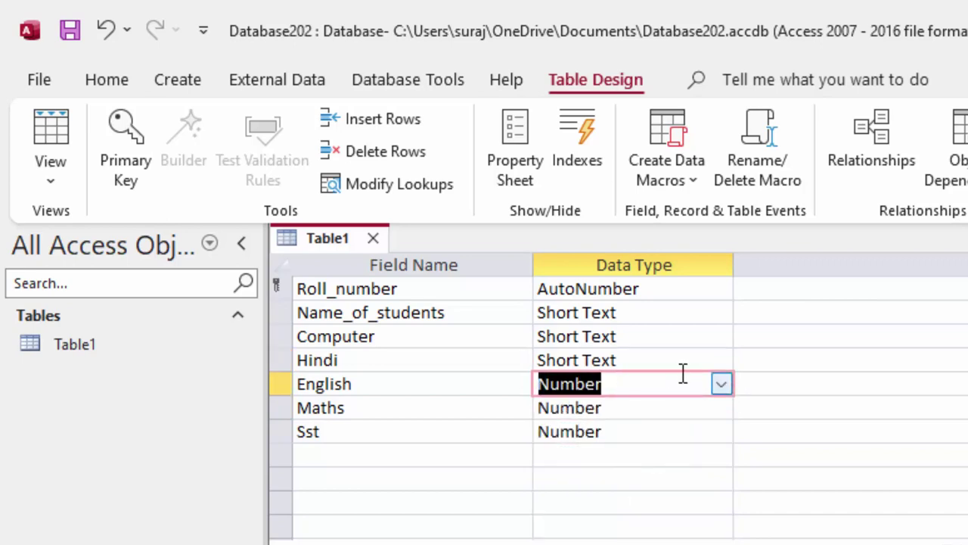
Step: Set the Hindi and Computer data types to Number
click(703, 361)
click(721, 360)
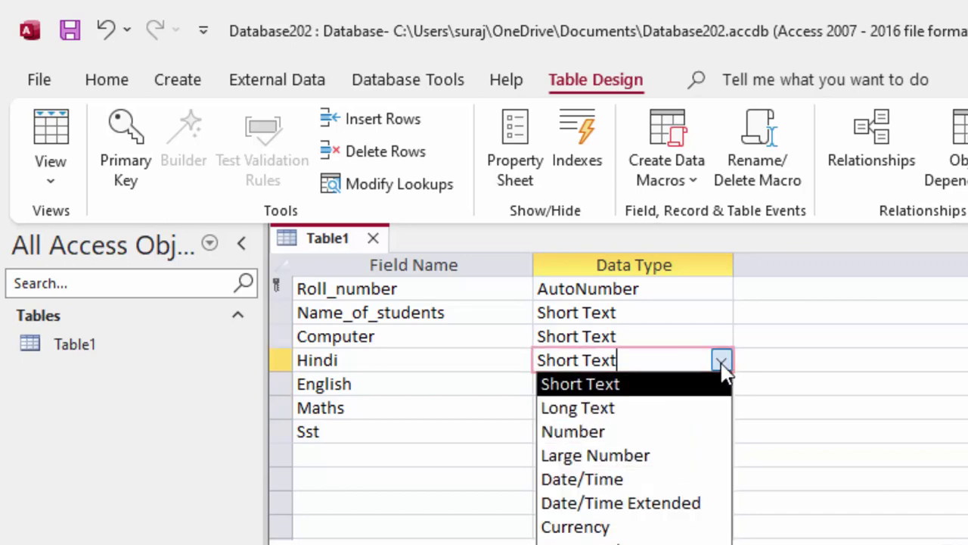
click(671, 432)
click(697, 338)
click(722, 339)
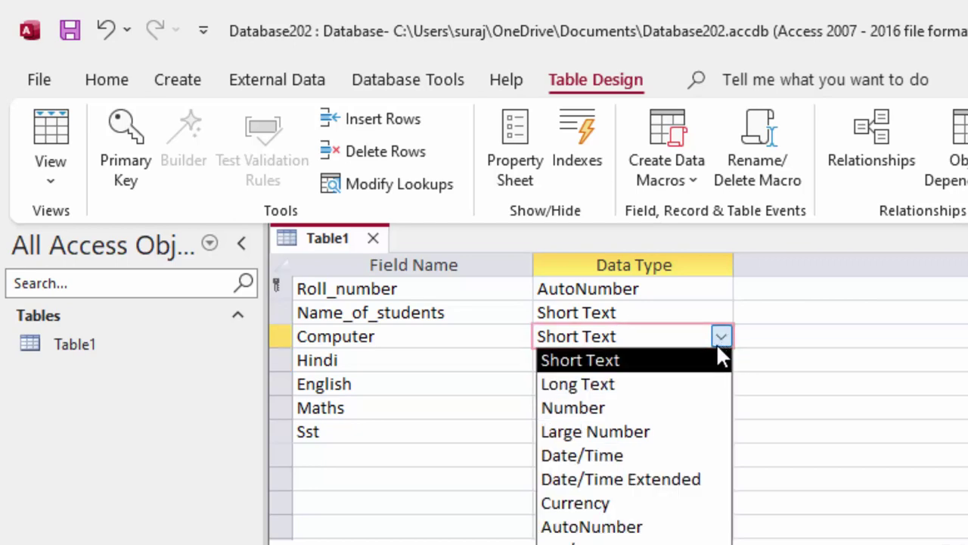
click(661, 412)
click(381, 458)
text(T)
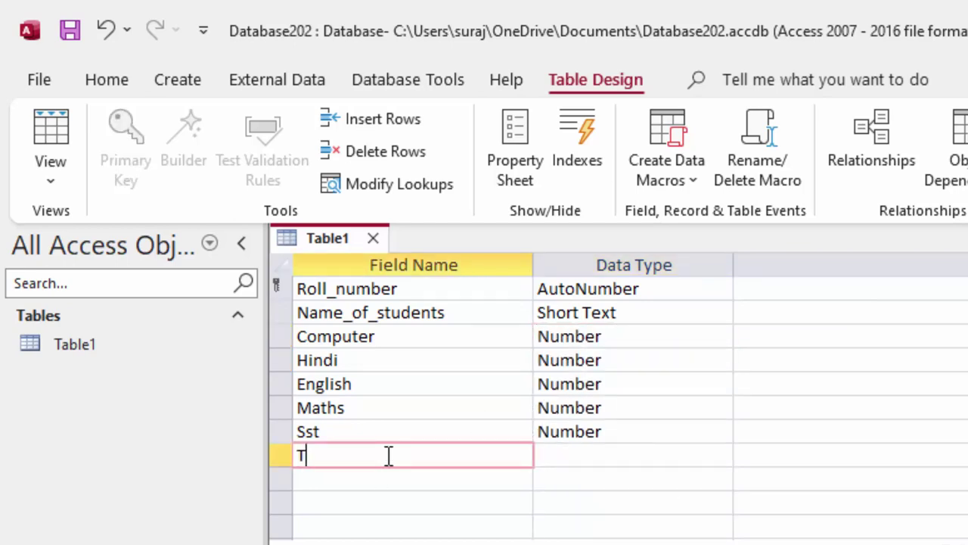
Step: Add a Total field with the Calculated data type
text(otal)
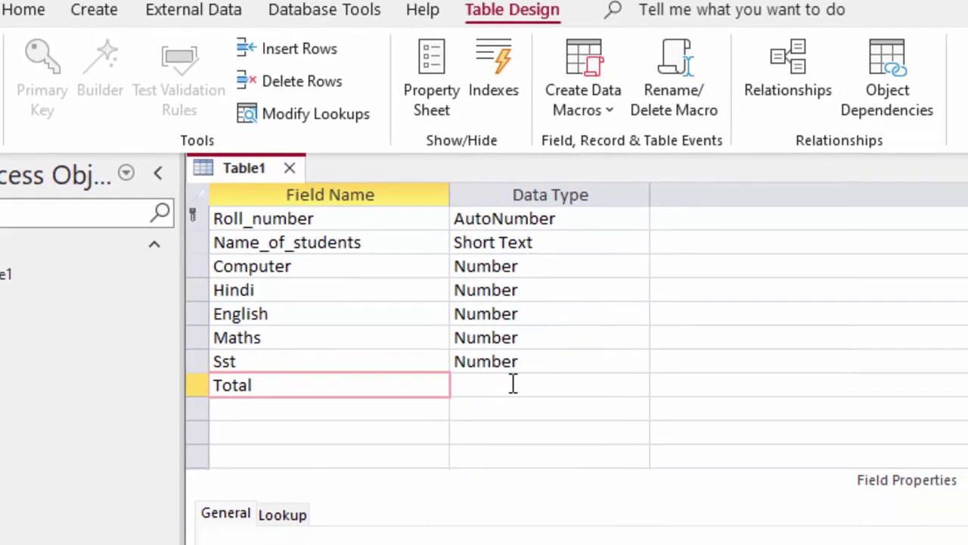
click(582, 453)
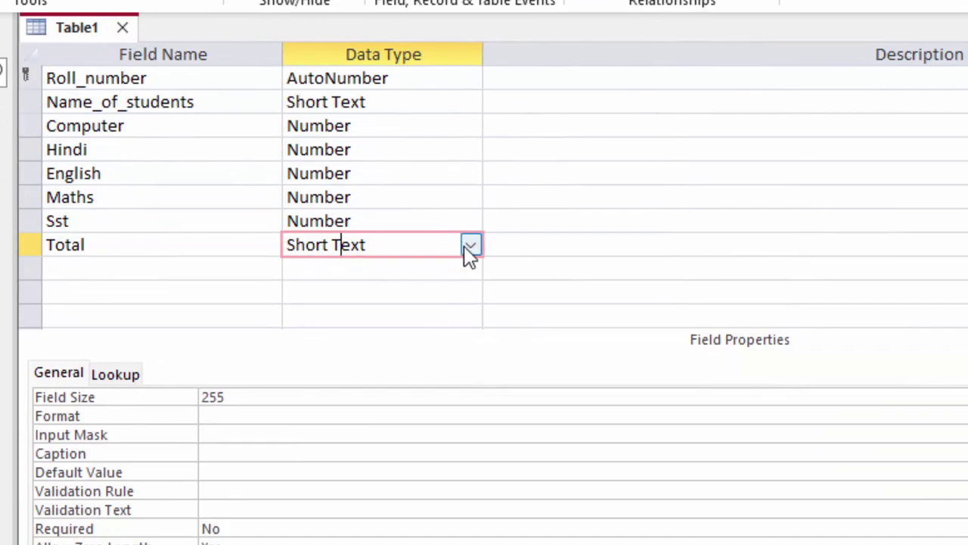
click(470, 248)
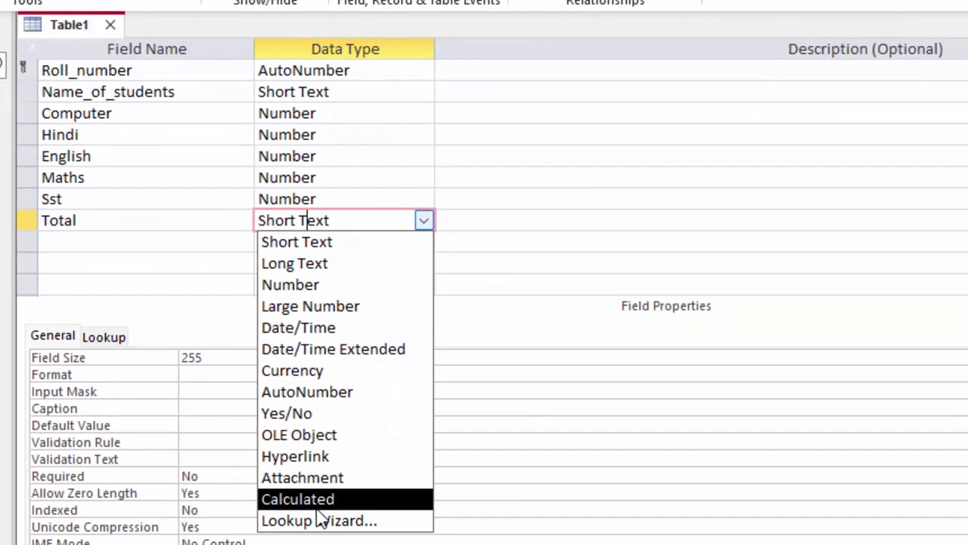
click(318, 500)
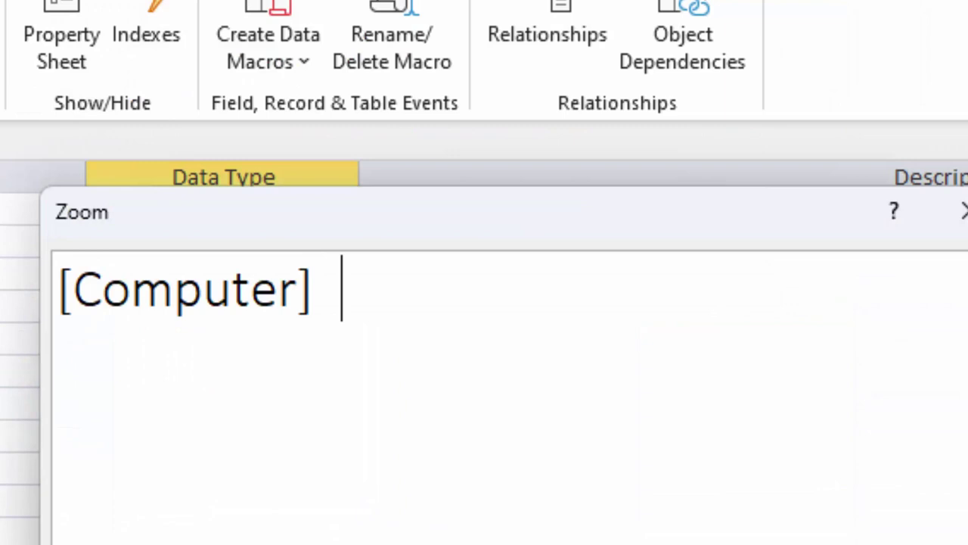
Step: Enter the expression [Computer]+[English]+[Maths]+[Hindi]+[Sst] and confirm it
key(BackSpace)
text(+)
text({engl)
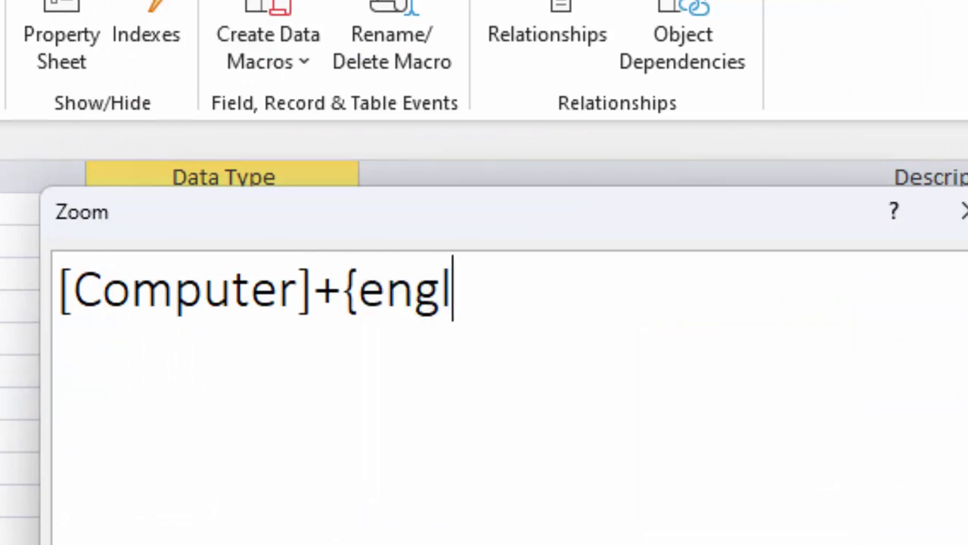
text(ish)
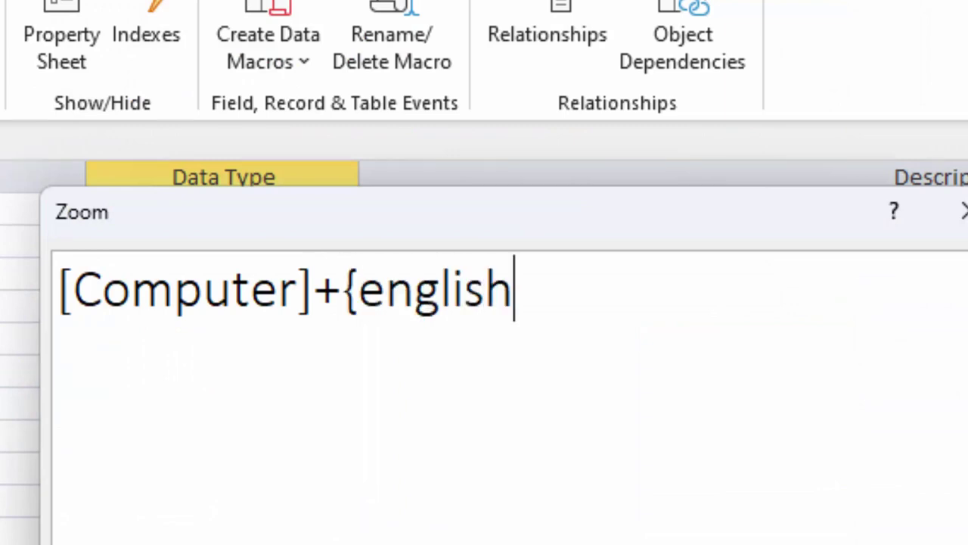
text(]+)
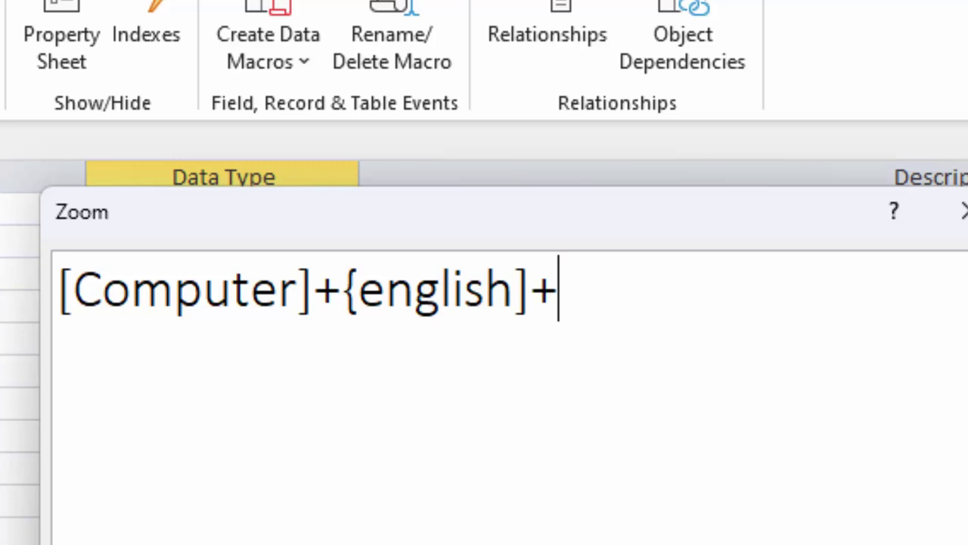
text([Math)
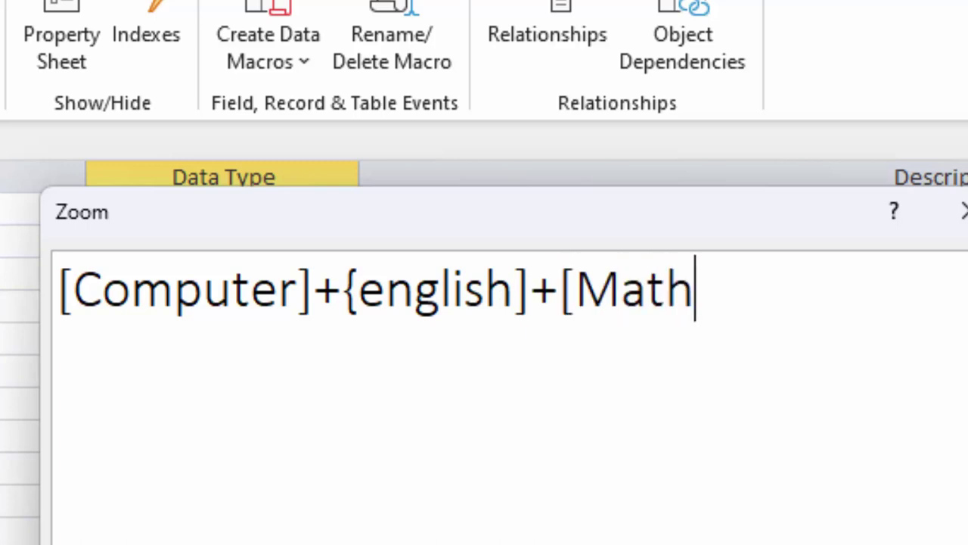
text(s]+)
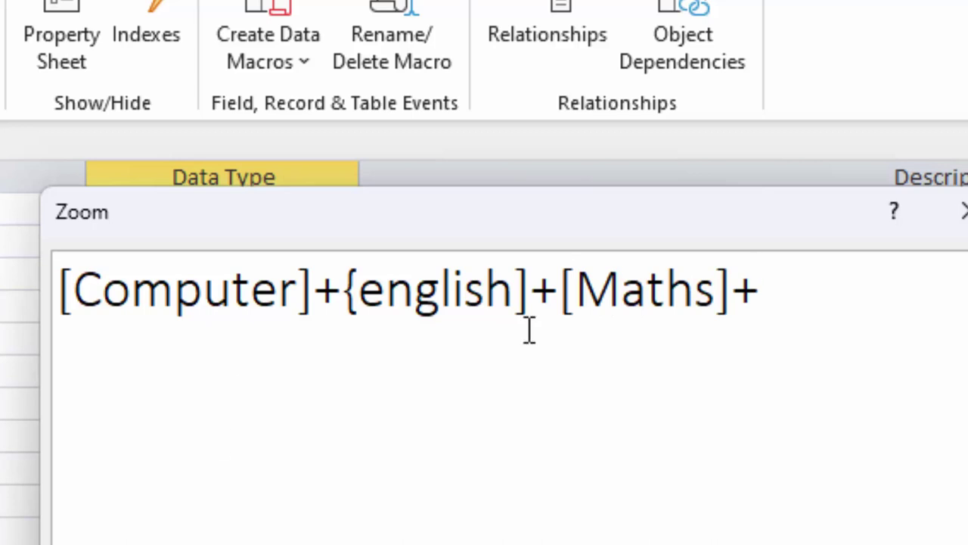
click(361, 303)
key(BackSpace)
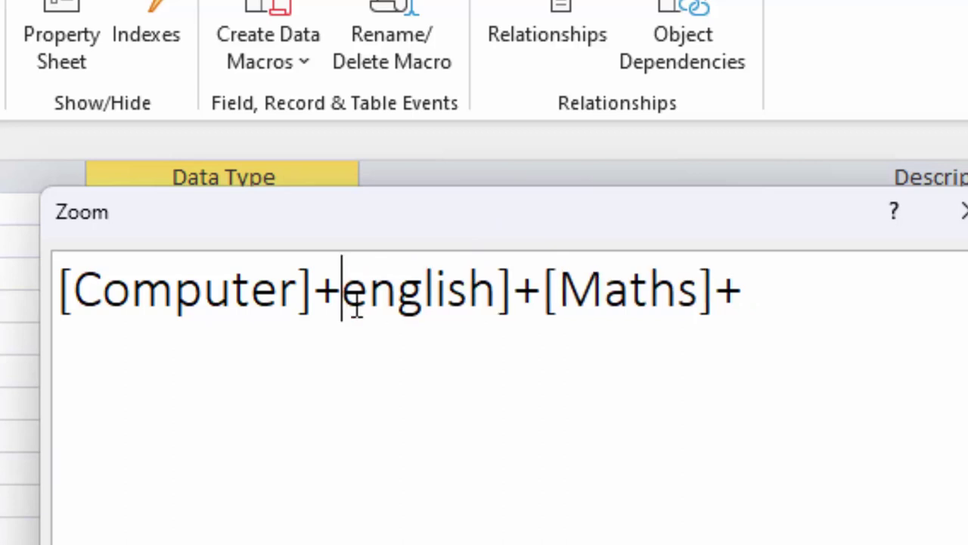
text([)
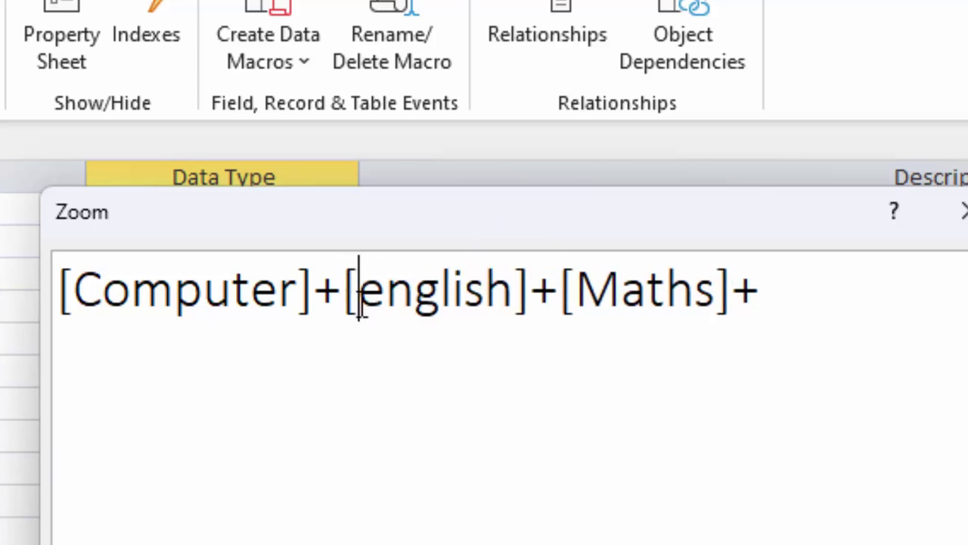
click(375, 296)
key(BackSpace)
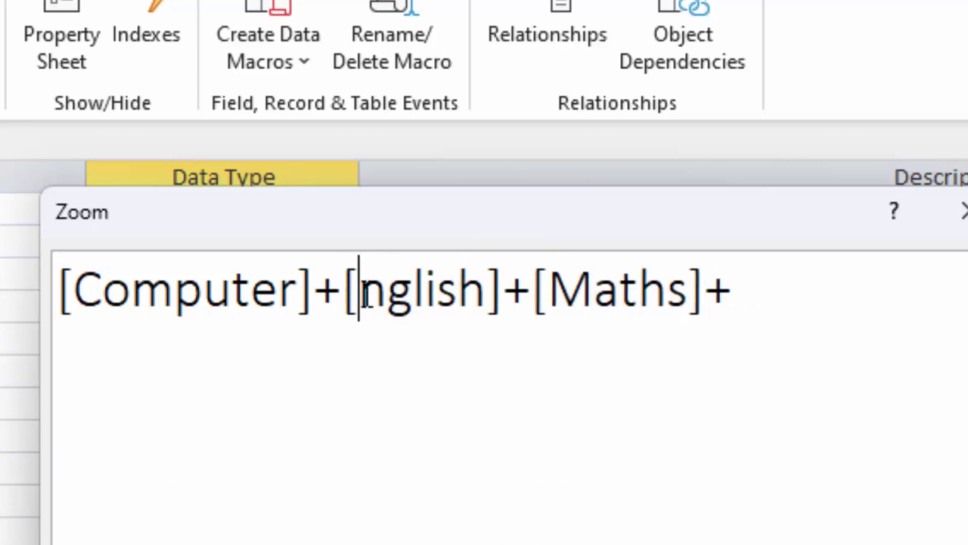
text(E)
click(781, 302)
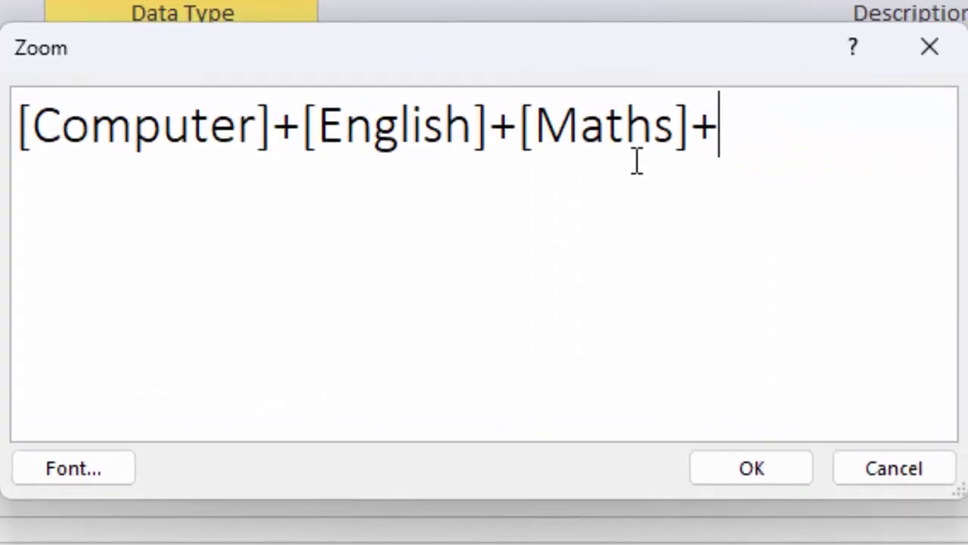
text(Hi)
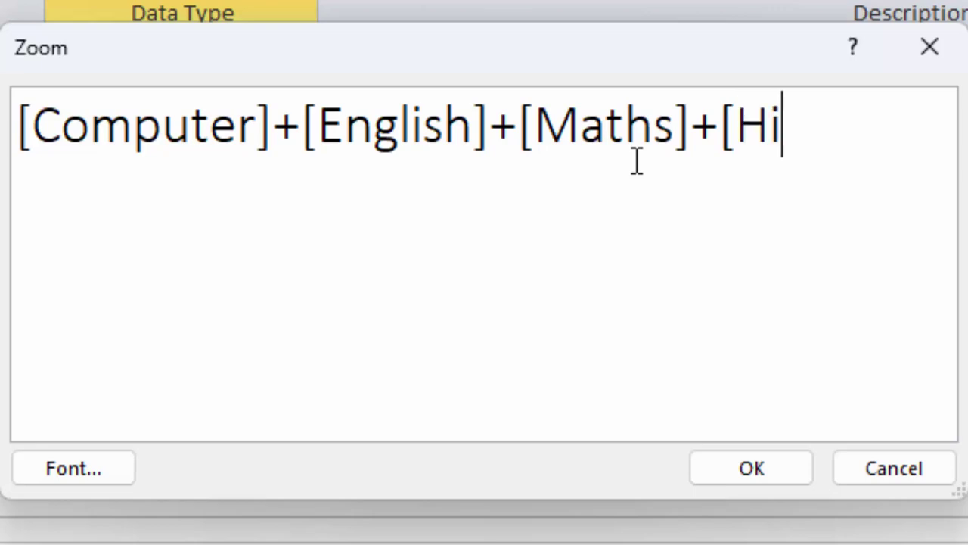
text(ndi])
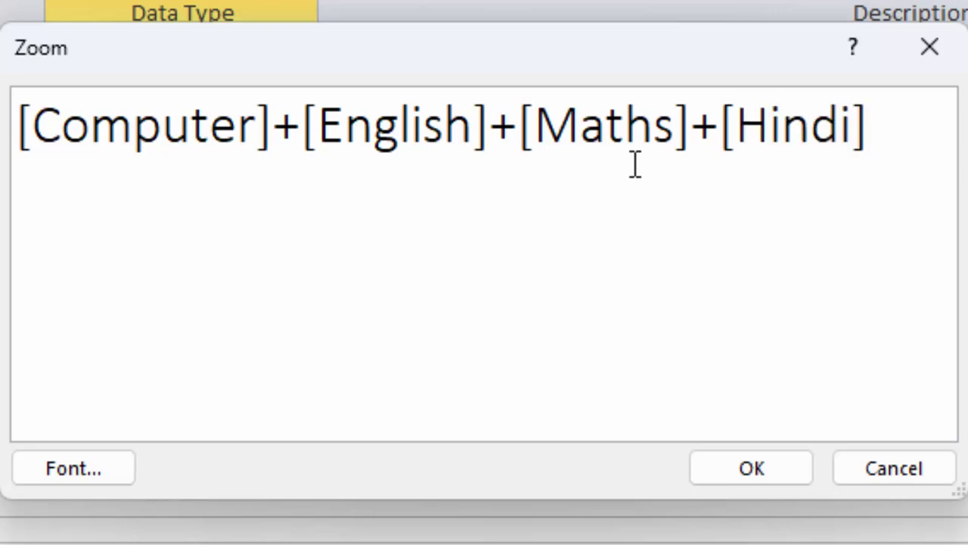
text(+)
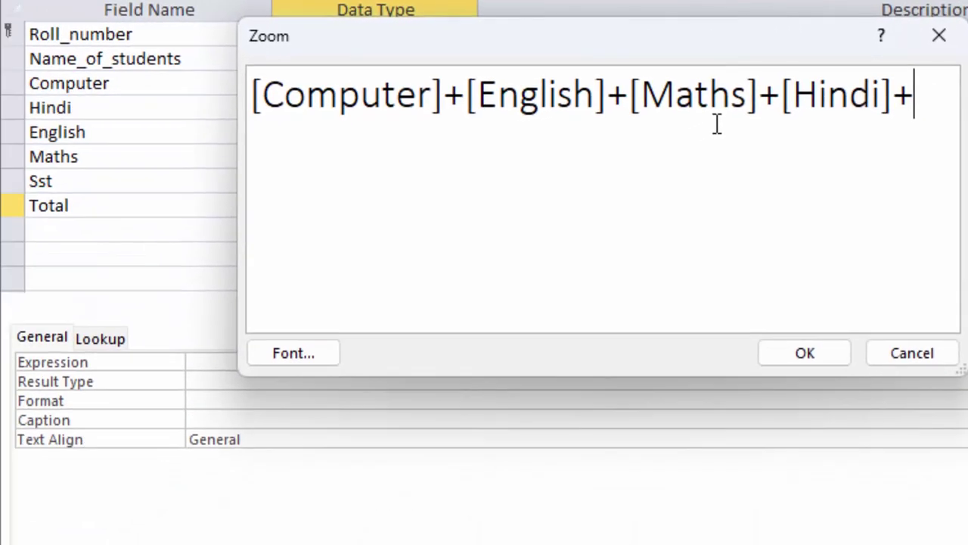
text( Ss)
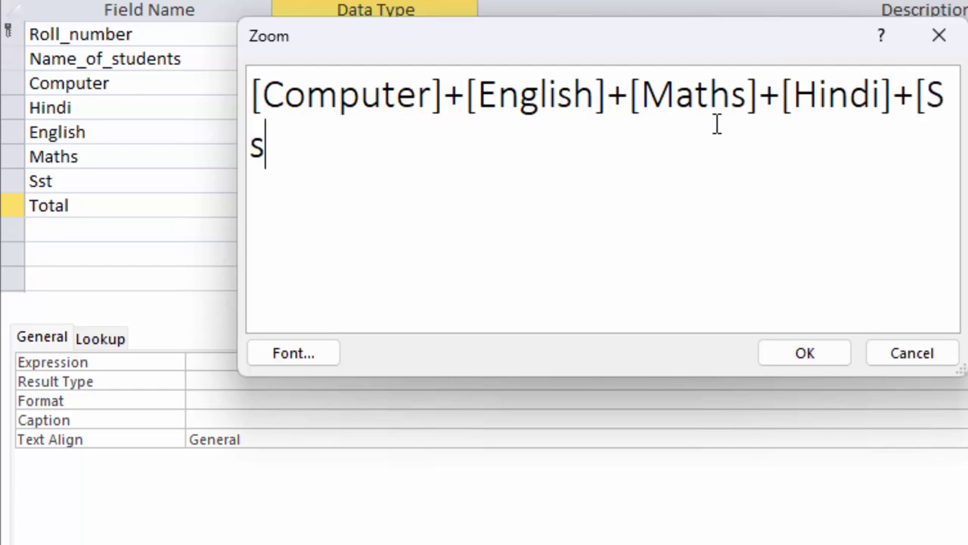
text(t])
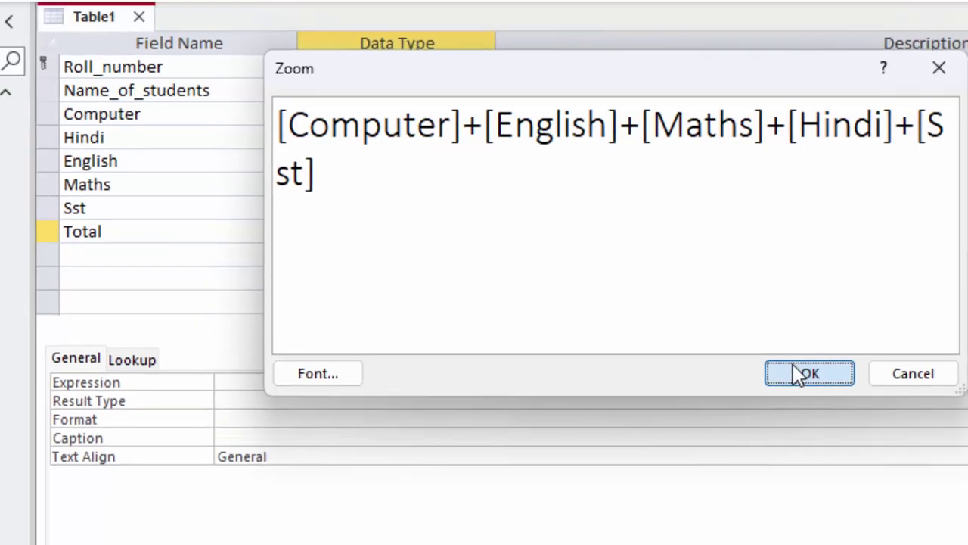
click(805, 353)
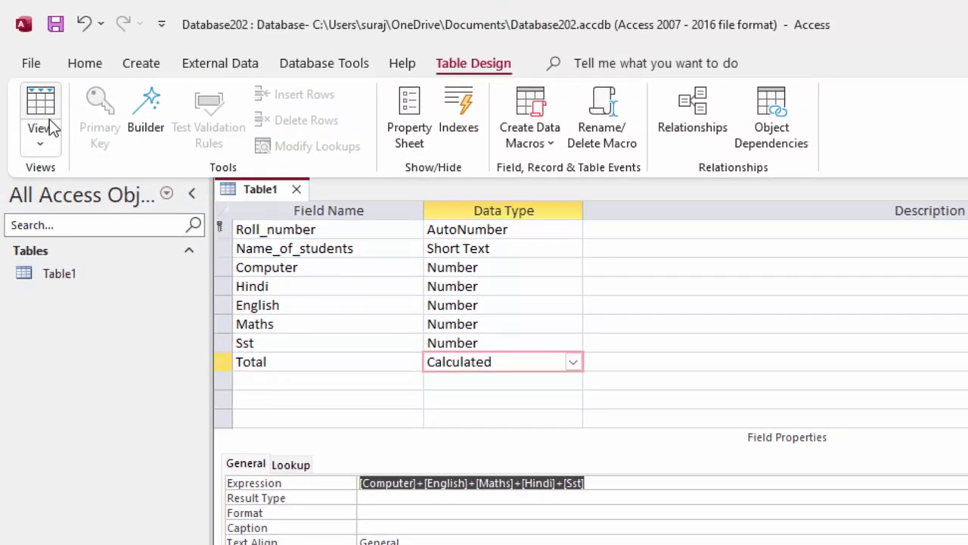
Step: Save Access's Table1, switch to datasheet view, and widen the Name_of_students column
click(44, 127)
click(647, 429)
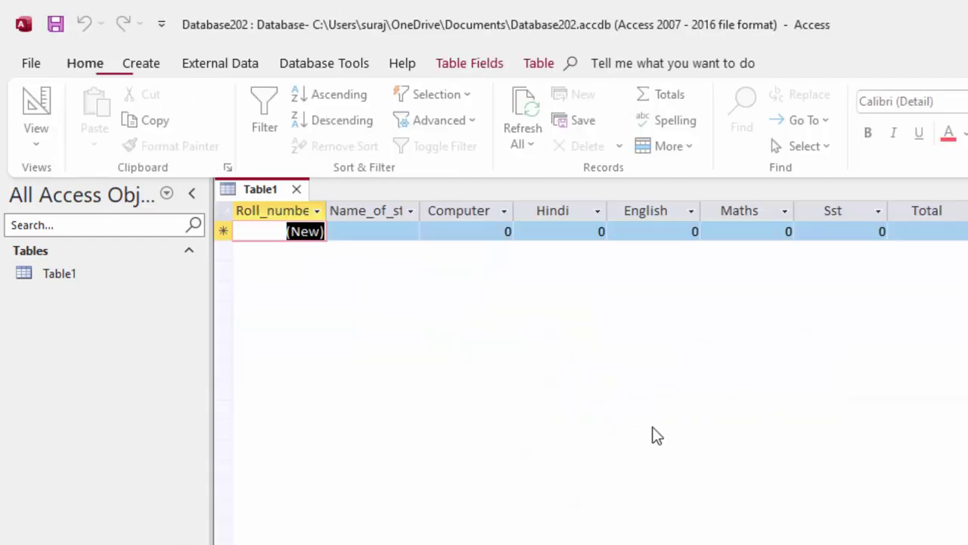
drag(317, 274, 365, 335)
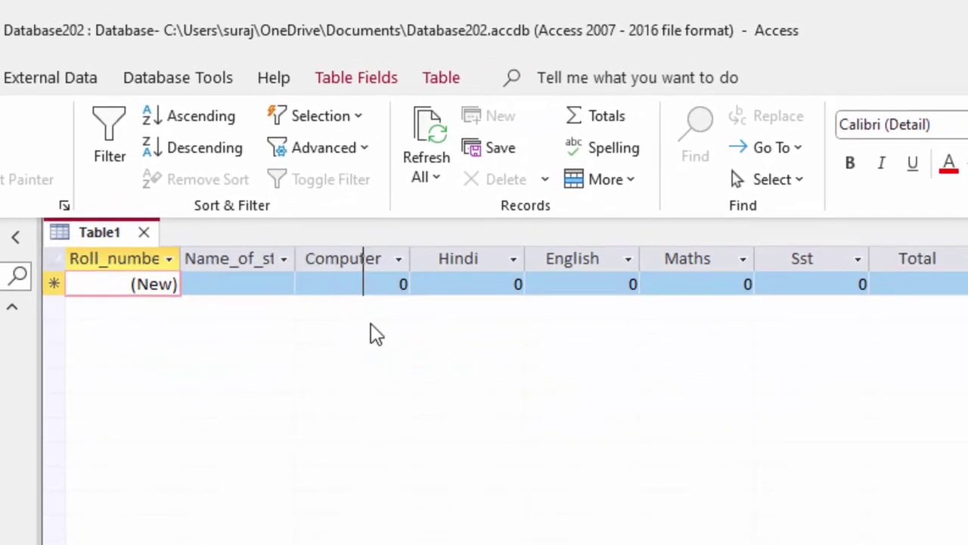
Step: Enter the student's name with Computer 67 and Hindi 78 in the new record
click(277, 286)
text(T)
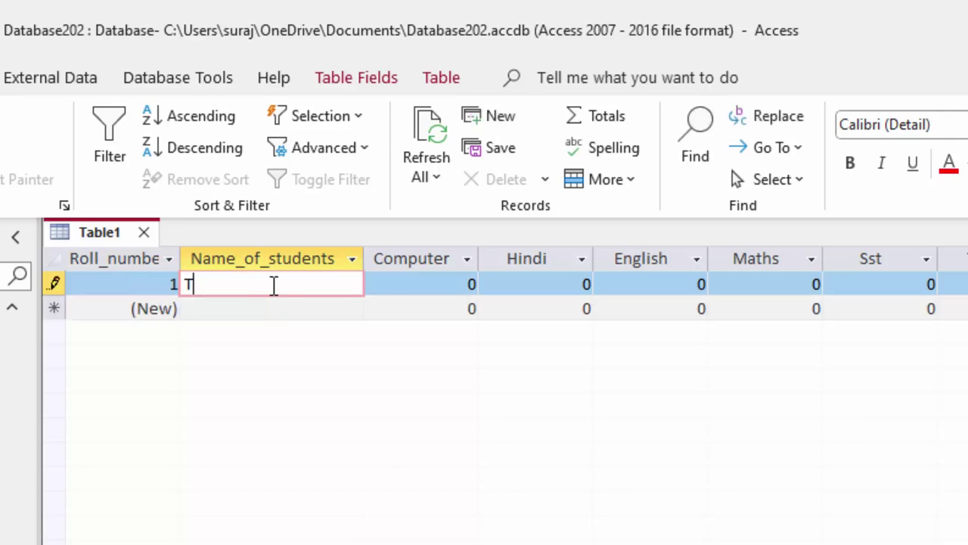
key(BackSpace)
text(ram)
key(Tab)
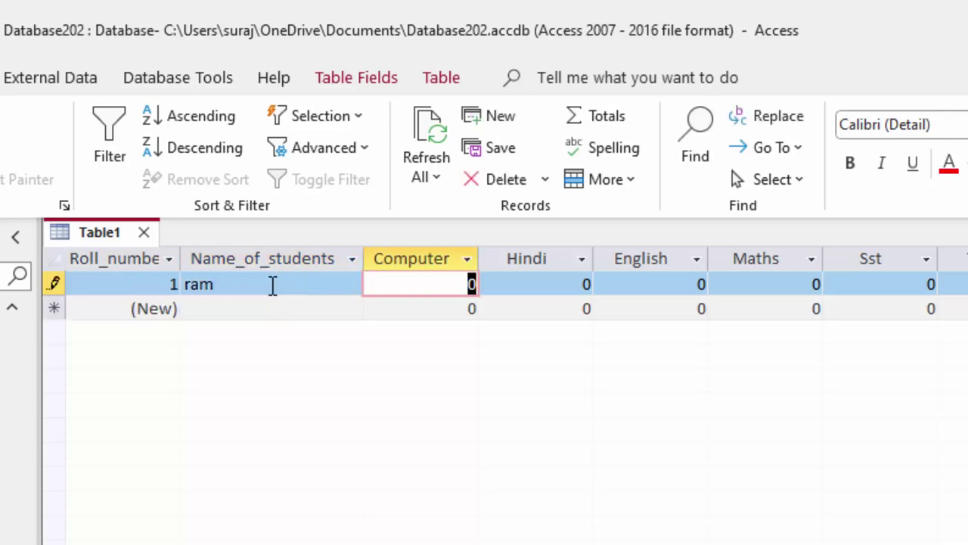
text(67)
key(Tab)
text(78)
key(Tab)
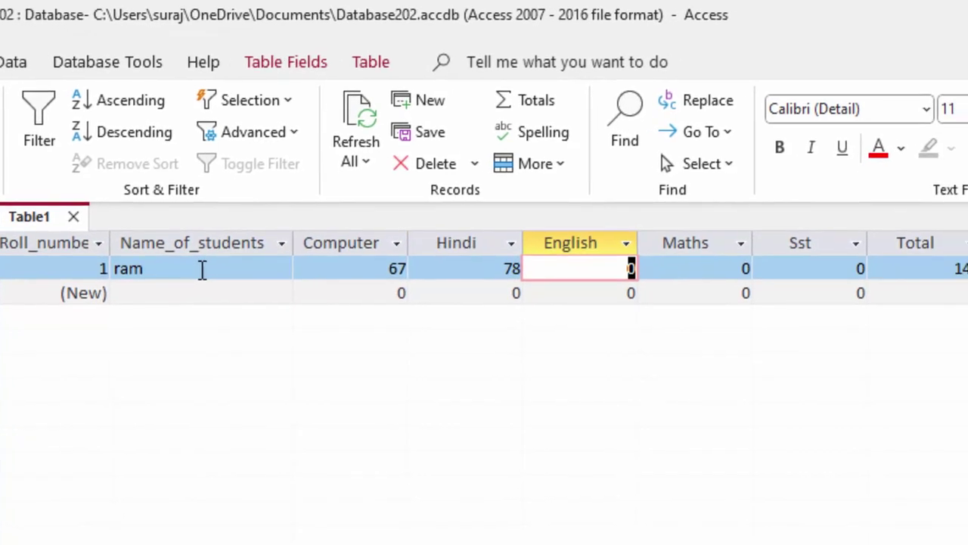
Step: Enter English 89, Maths 88 and Sst 70, committing the record so Total shows 392
text(89)
key(Tab)
text(8)
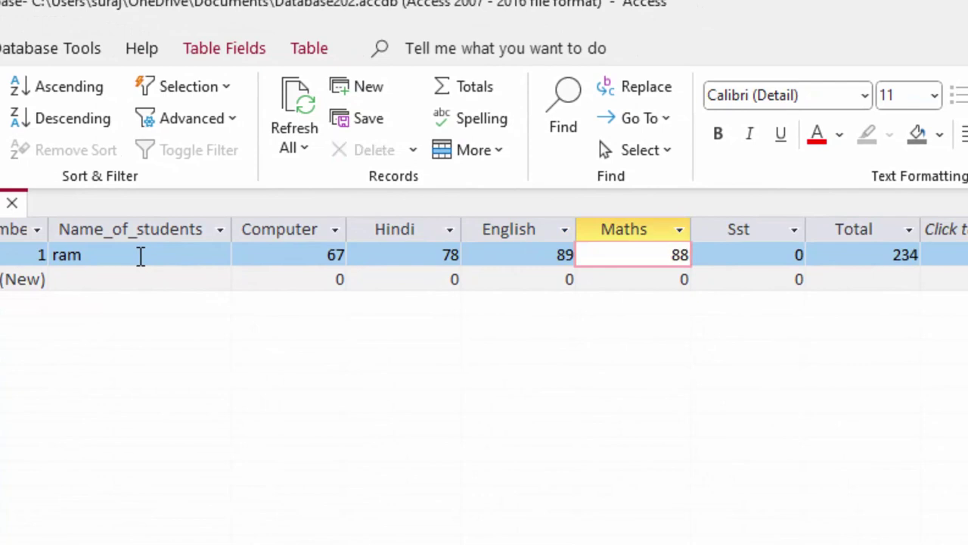
key(Tab)
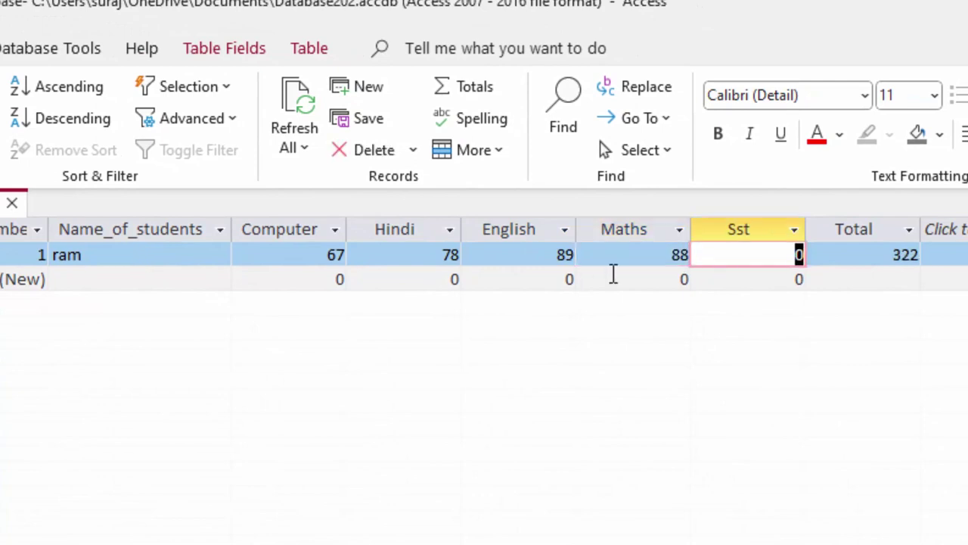
click(783, 255)
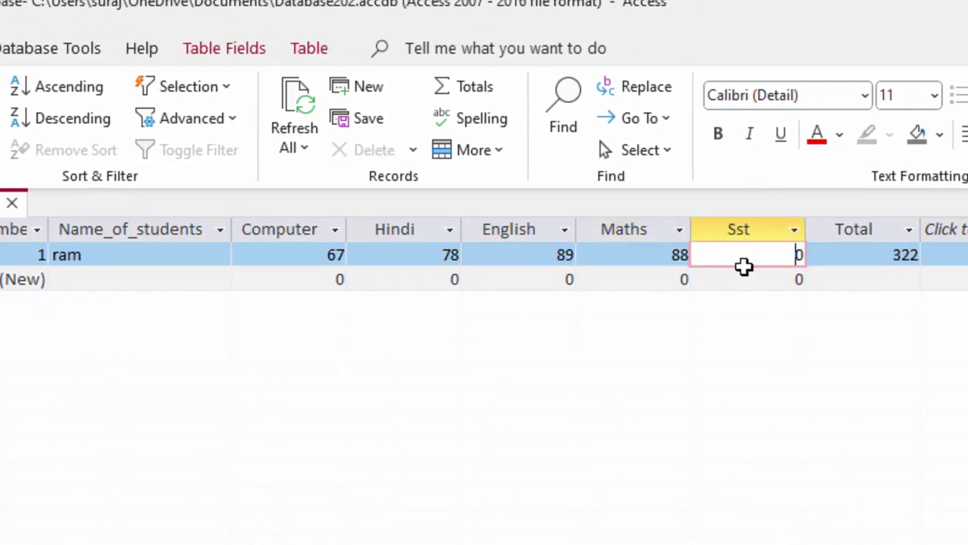
text(7)
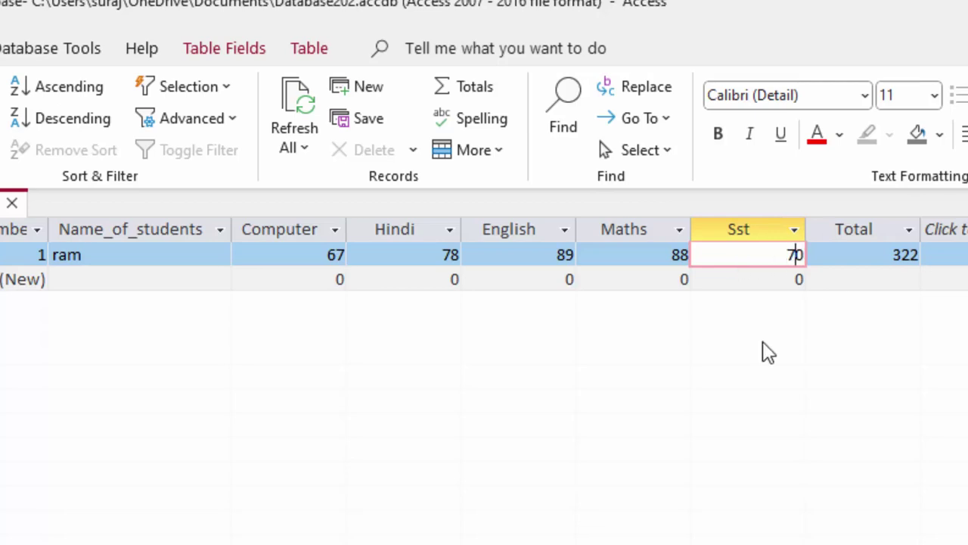
click(754, 280)
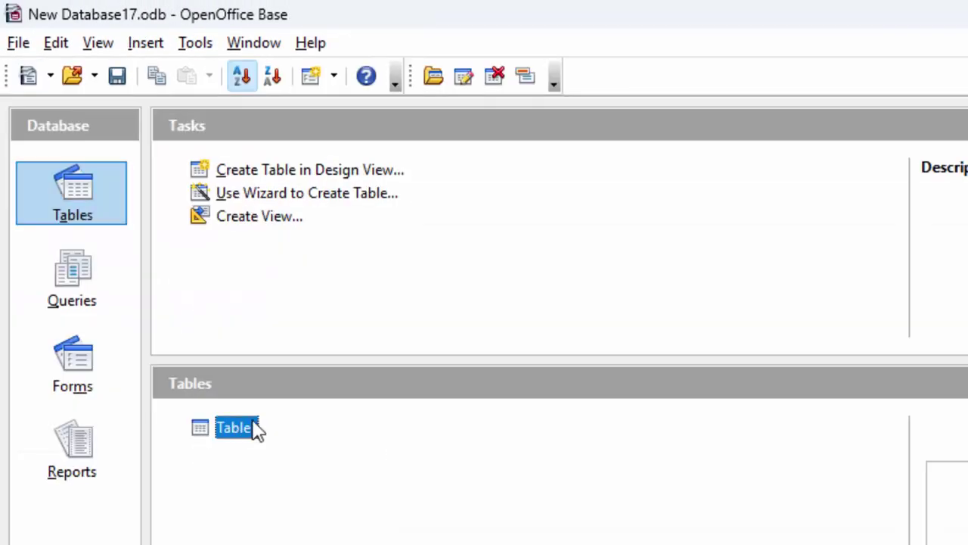
Step: Open Table1's data view to check its two student records, then close it
double_click(251, 429)
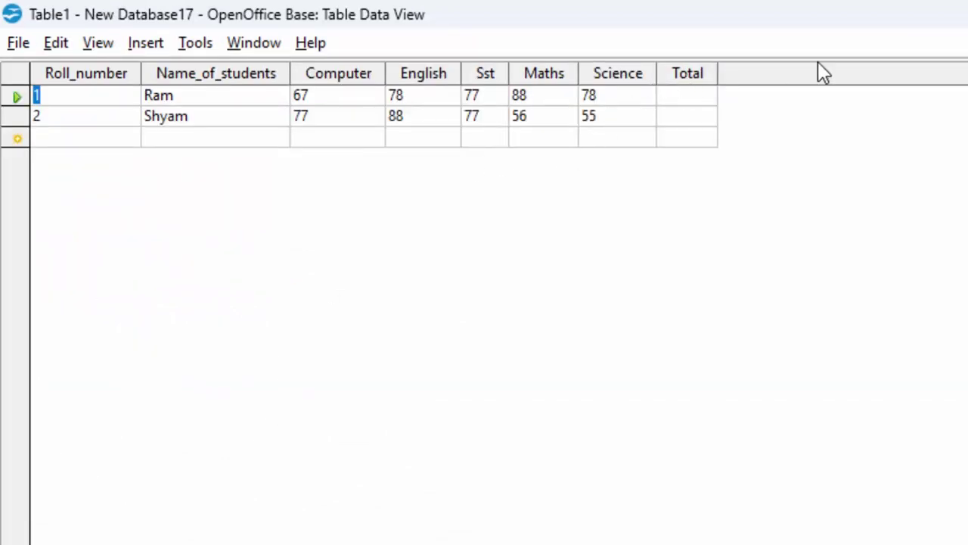
key(ctrl+w)
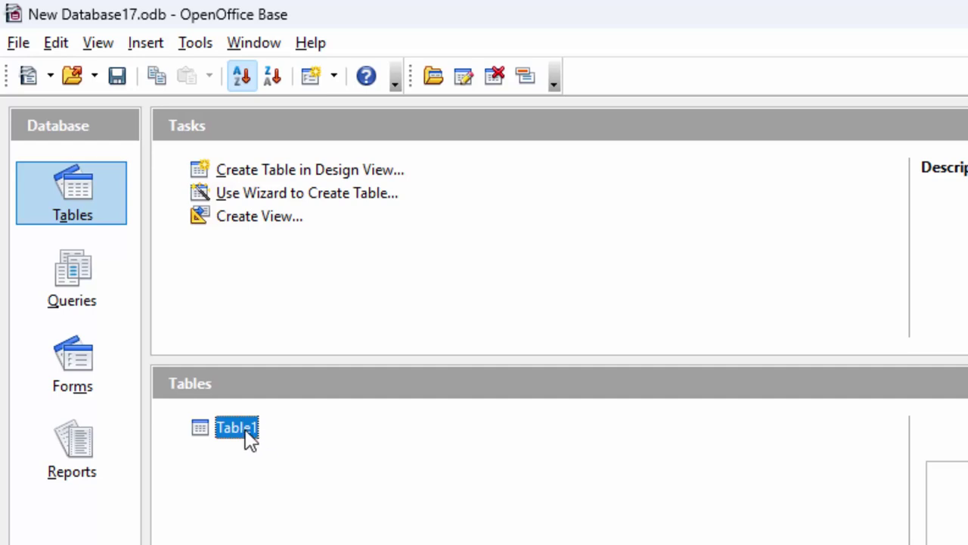
Step: Delete the Total field from Table1's design, save the table and close the design window
right_click(247, 436)
click(295, 534)
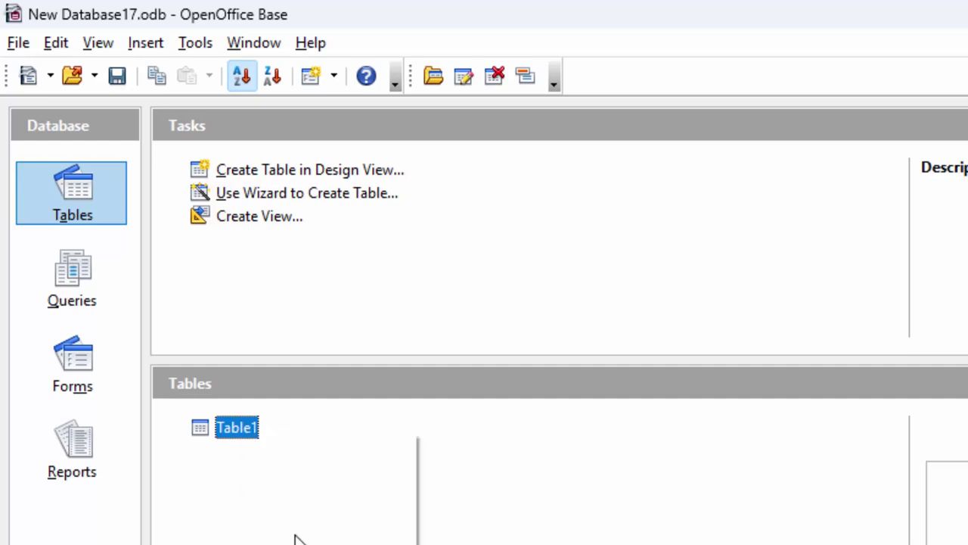
right_click(11, 342)
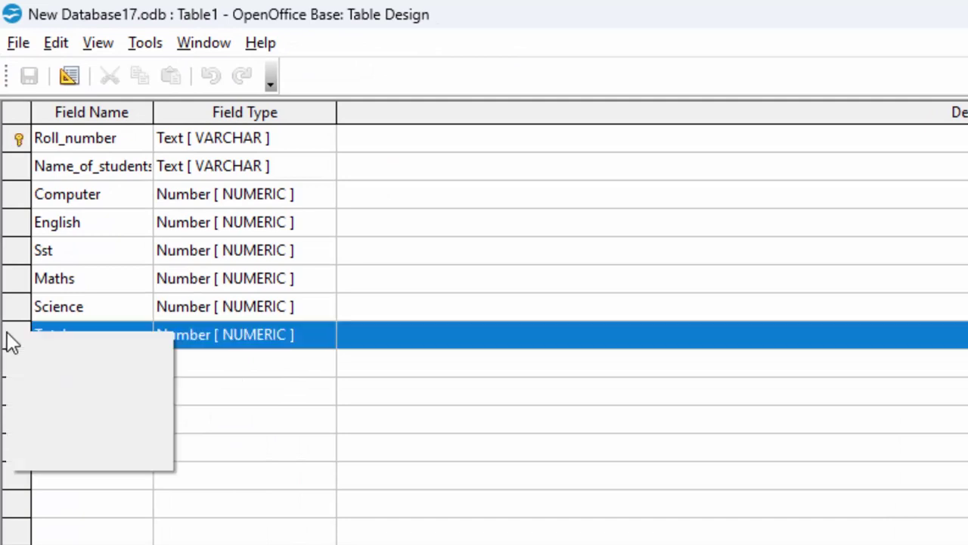
click(65, 395)
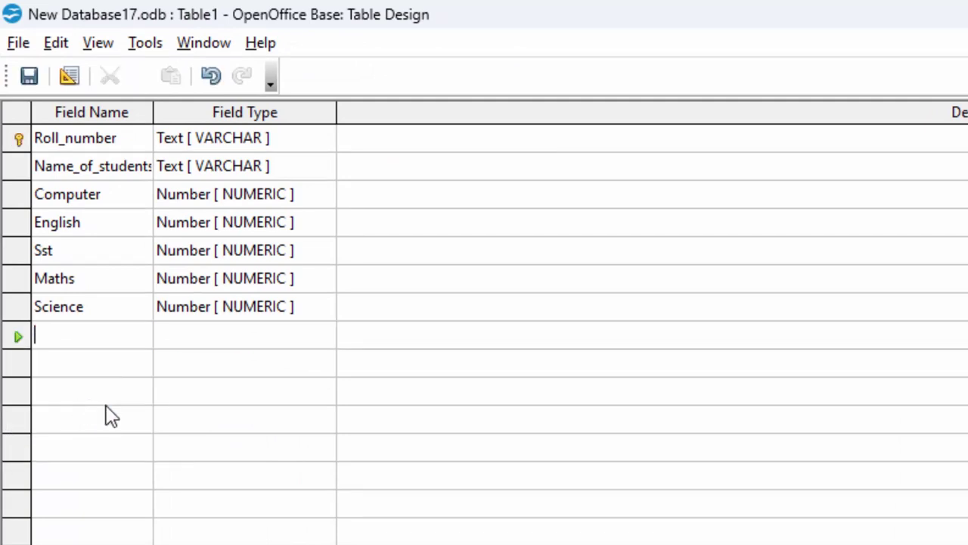
click(29, 75)
key(ctrl+w)
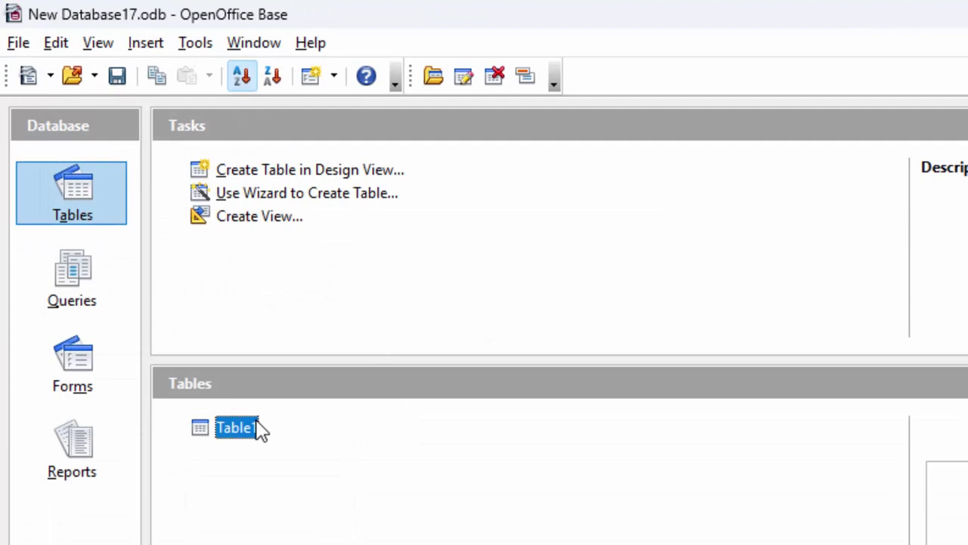
Step: Start a new design-view query on Table1 and enlarge its field list
click(124, 261)
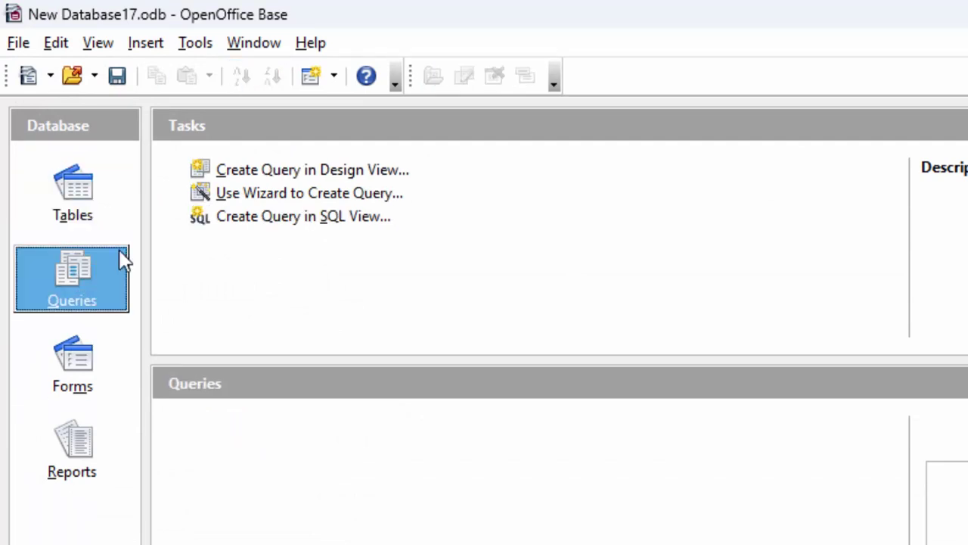
click(331, 168)
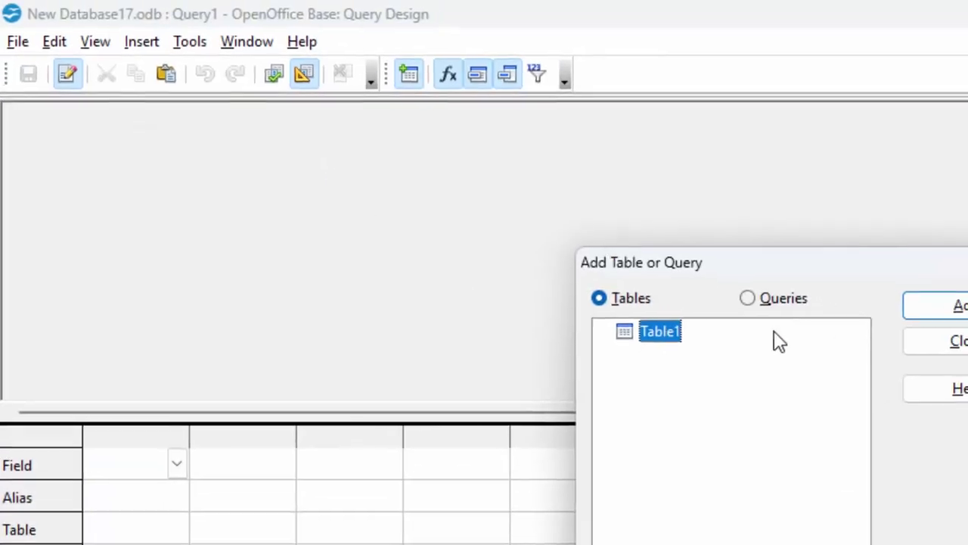
click(923, 305)
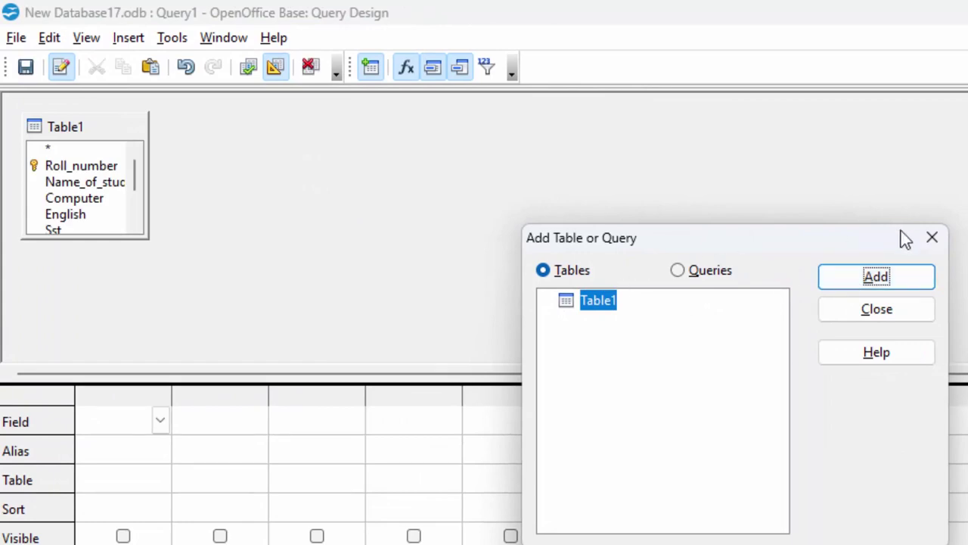
click(932, 237)
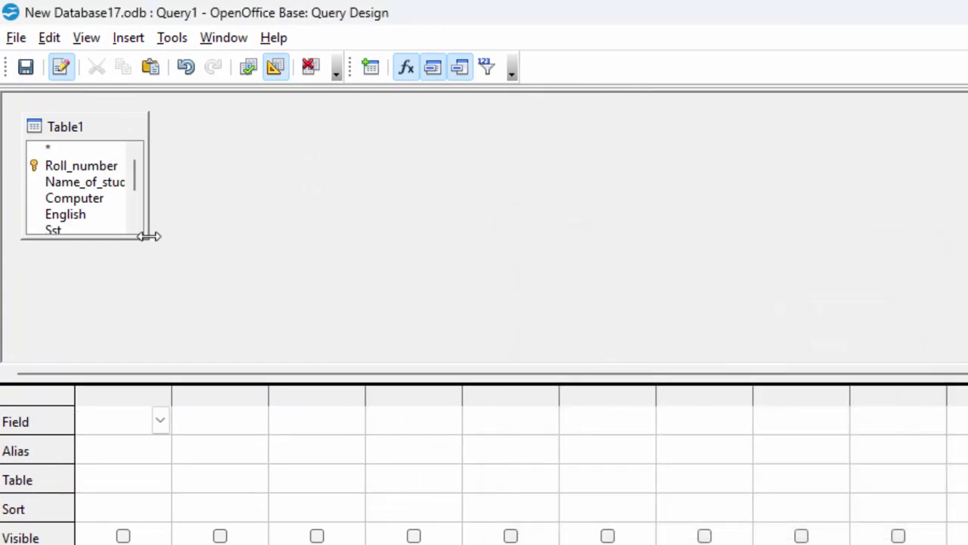
mouse_move(148, 236)
mouse_down()
mouse_move(189, 257)
mouse_move(178, 286)
mouse_up()
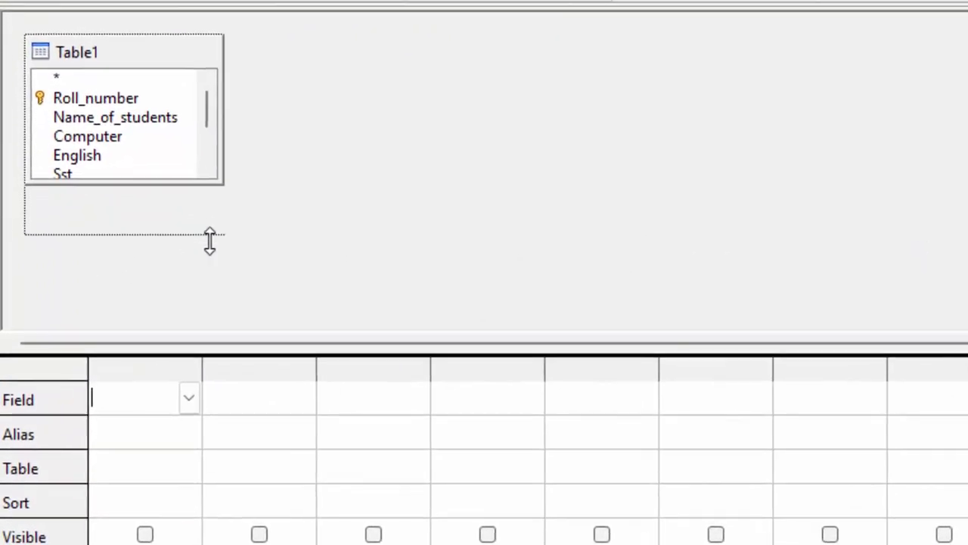
drag(210, 241, 209, 288)
Step: Add Roll_number, Name_of_students, English, Computer, Sst, Maths and Science as query columns
click(122, 105)
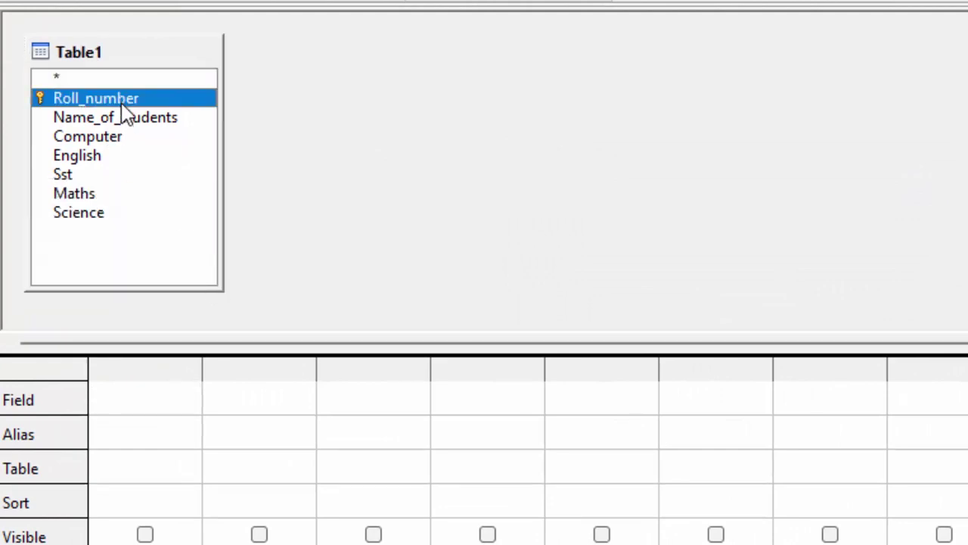
double_click(123, 106)
click(136, 123)
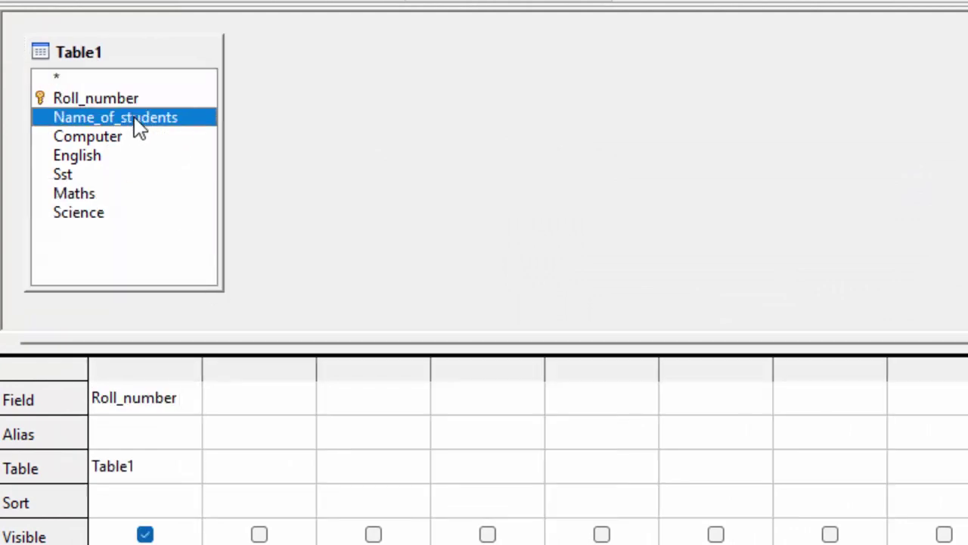
double_click(138, 127)
click(118, 157)
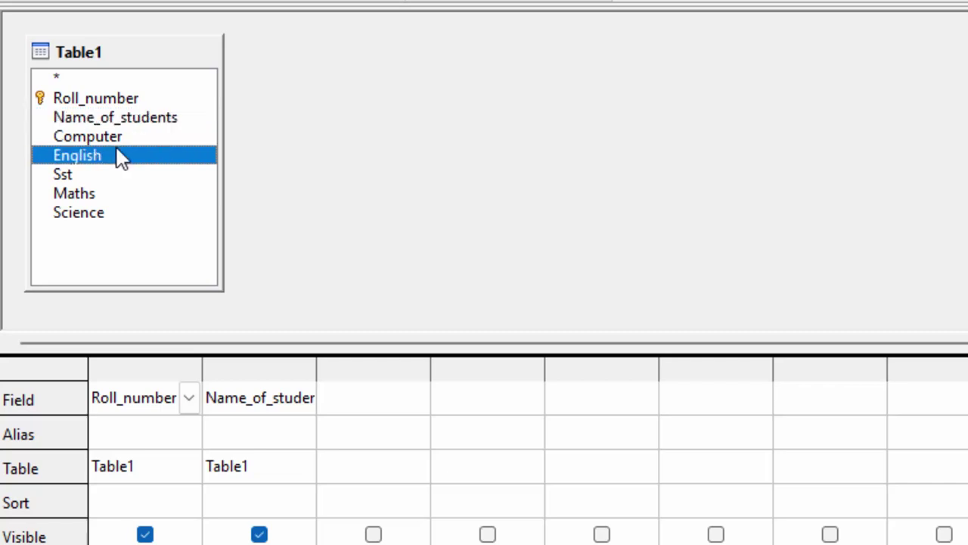
double_click(120, 157)
click(117, 138)
double_click(117, 138)
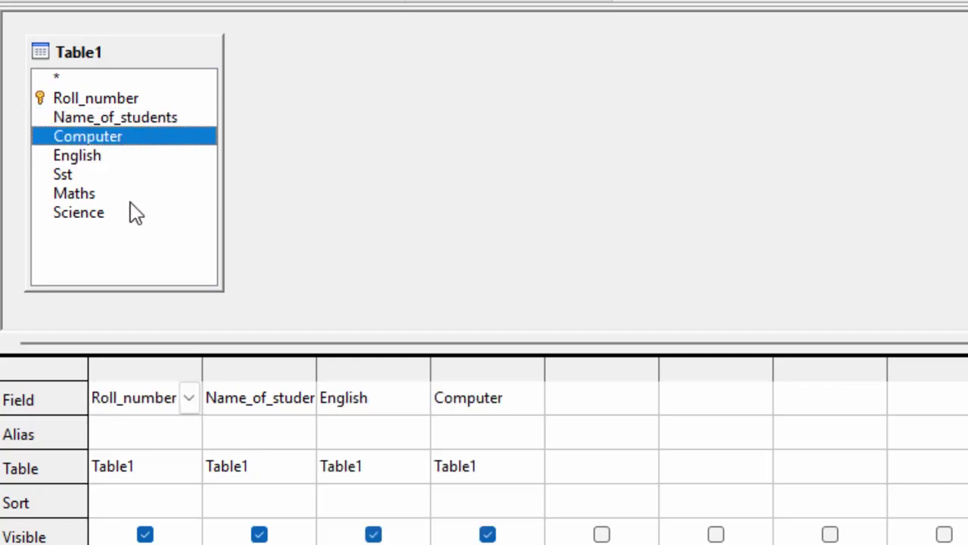
double_click(79, 180)
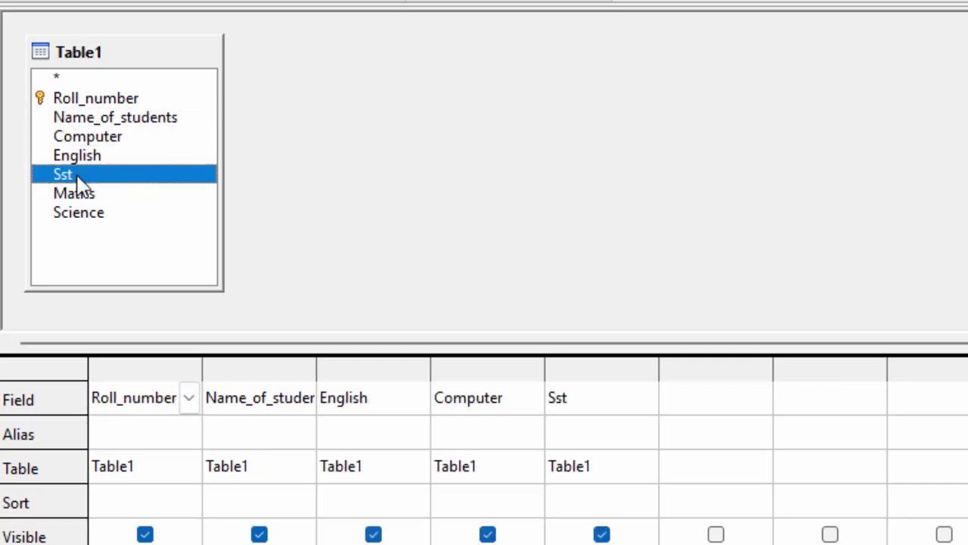
double_click(86, 195)
double_click(103, 214)
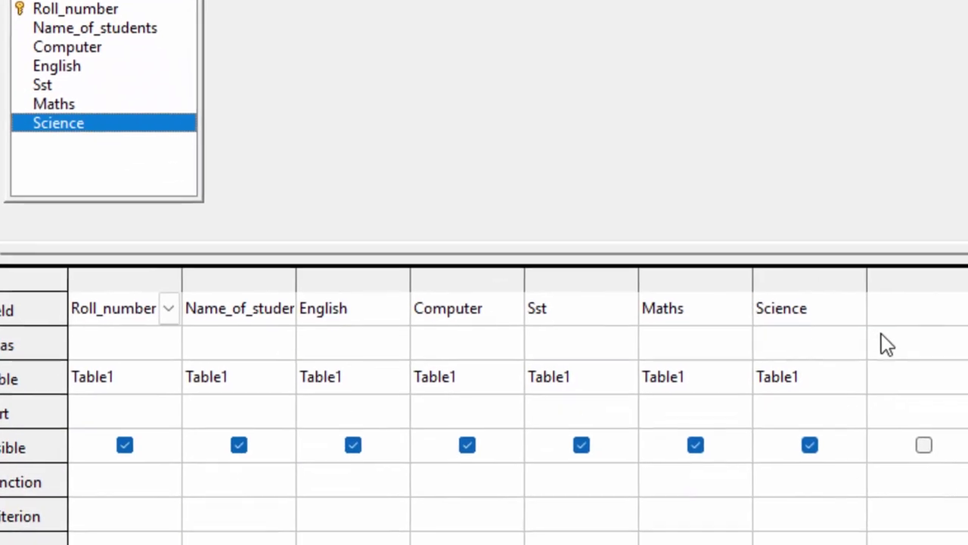
Step: Add a column aliased Total with expression "Computer"+"English"+"Sst"+"Science"+"Maths"
click(886, 344)
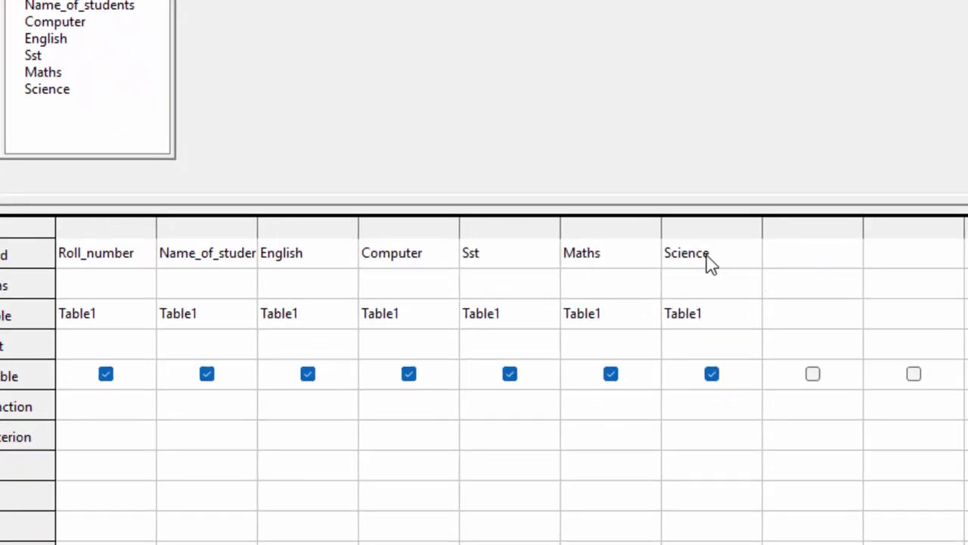
click(765, 272)
text(Total)
click(805, 248)
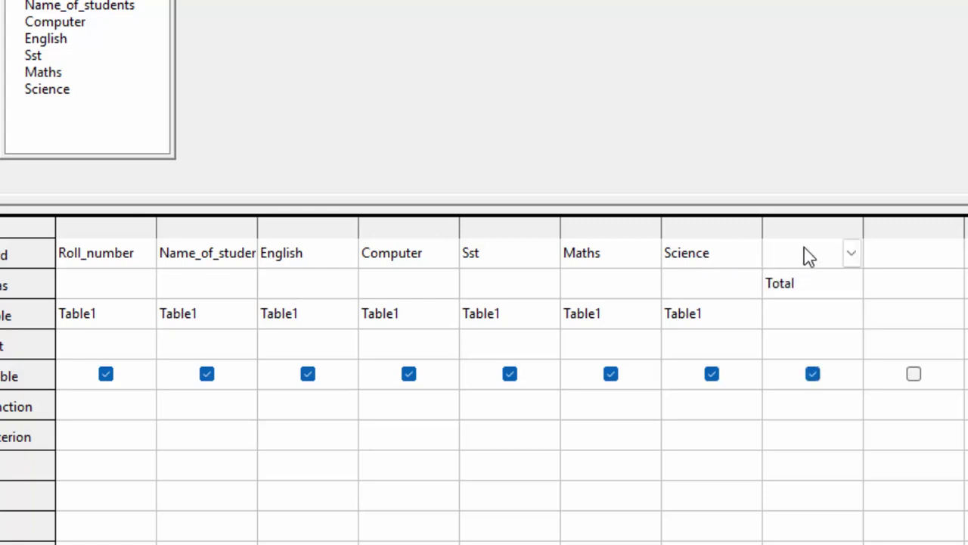
drag(864, 227, 961, 253)
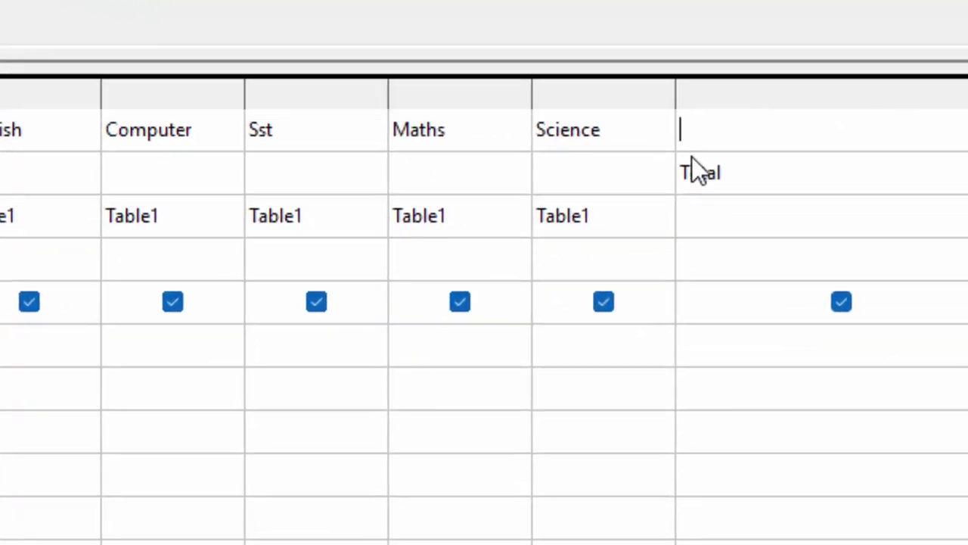
text(")
text(Com)
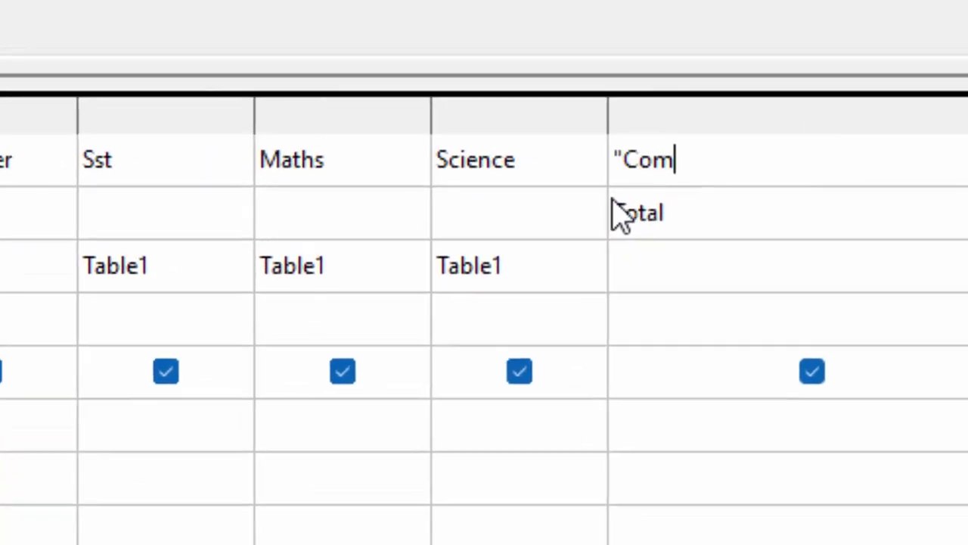
text(p)
text(ut)
text(er)
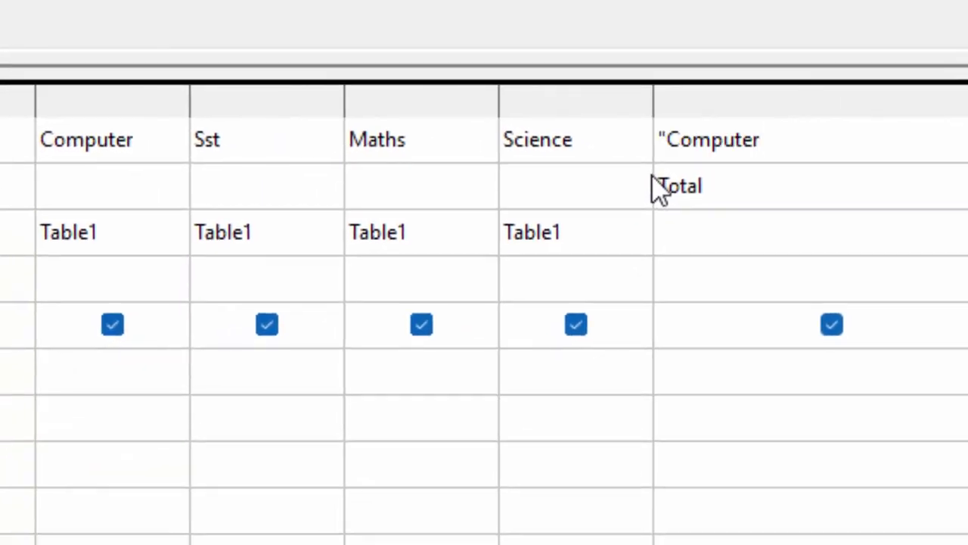
text(")
text(+)
text(")
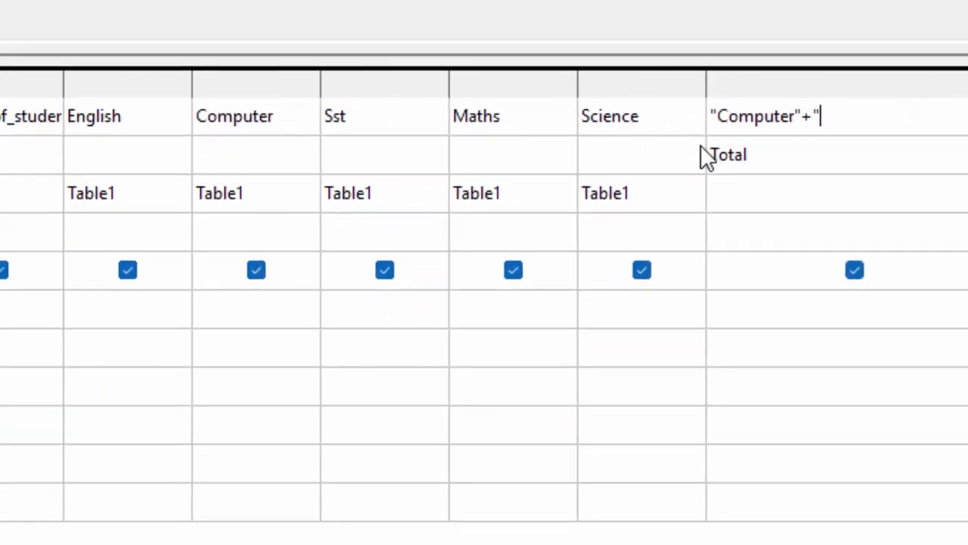
text(English)
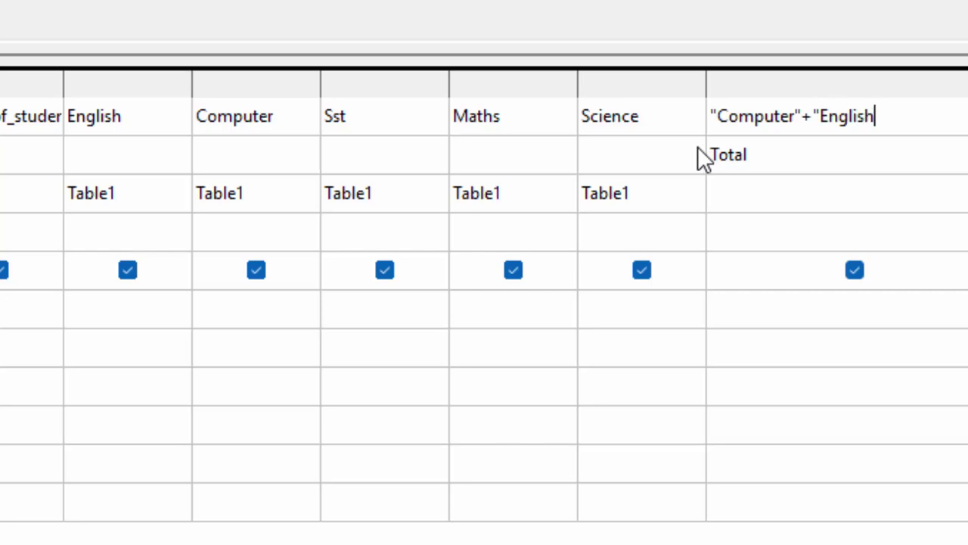
text(")
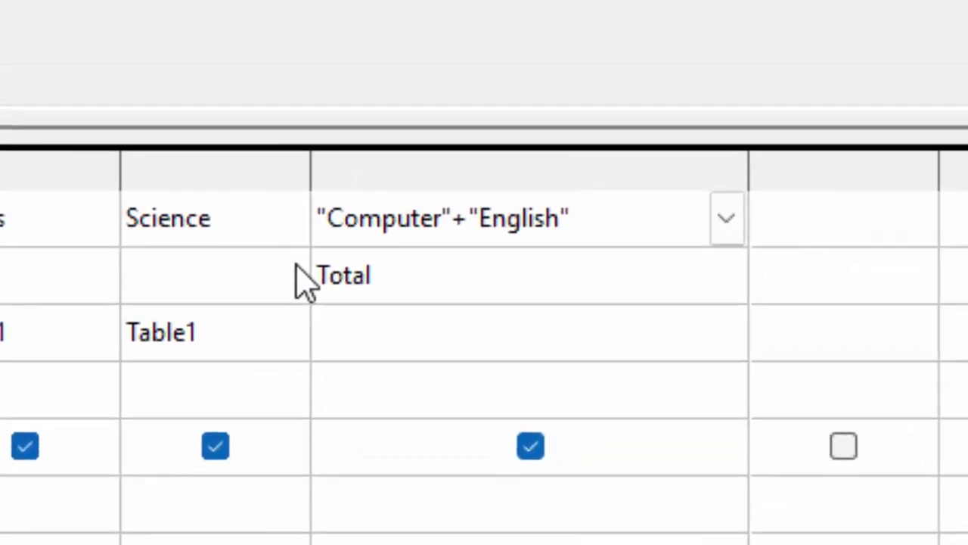
text(+")
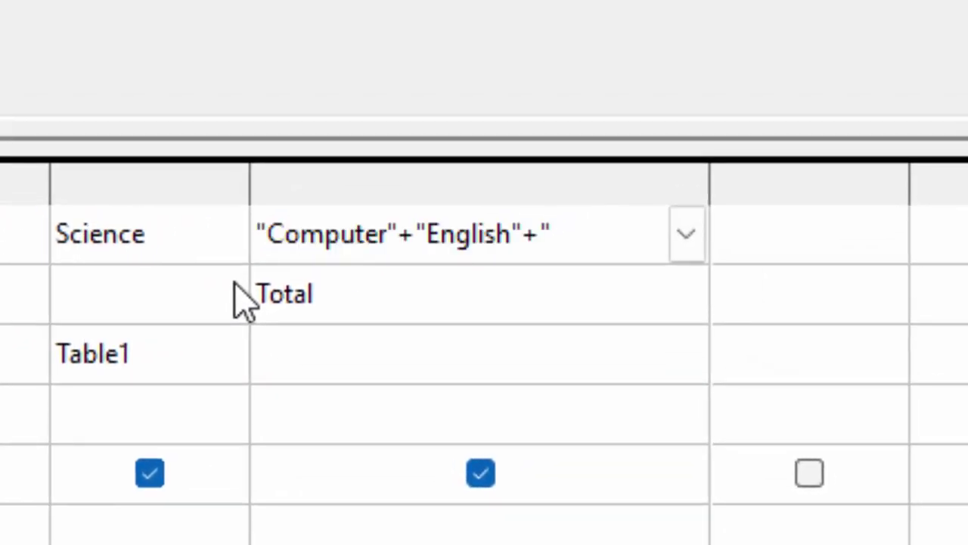
text(Sst)
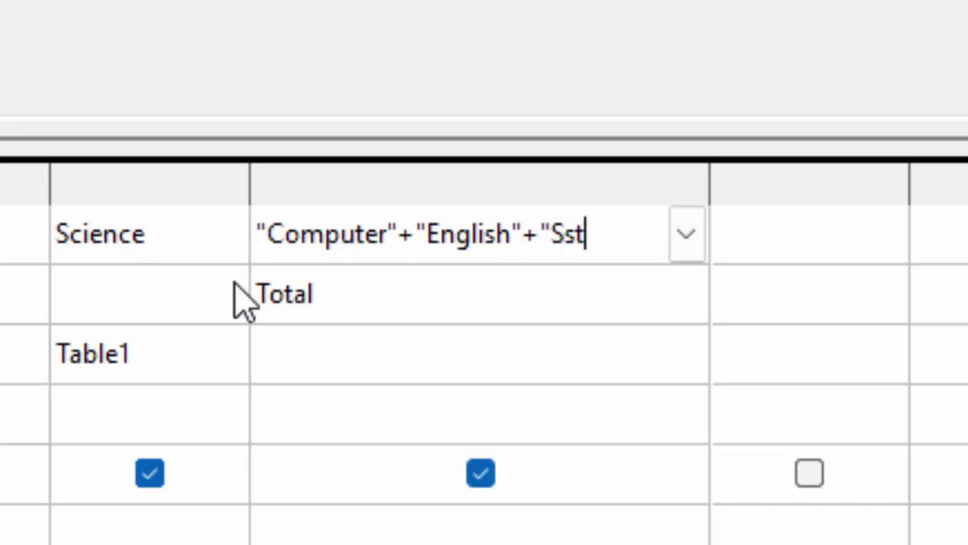
text(")
text(+)
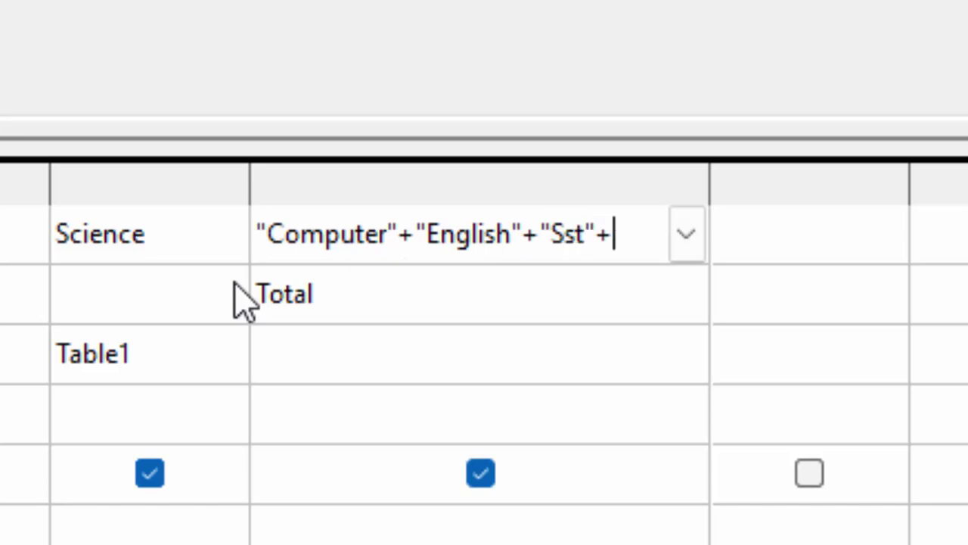
text(")
text(Sc)
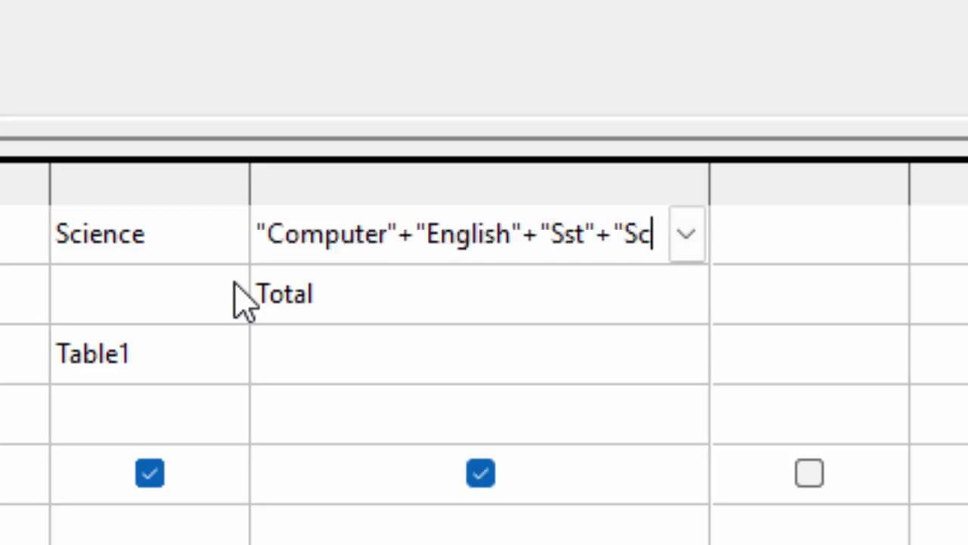
text(i)
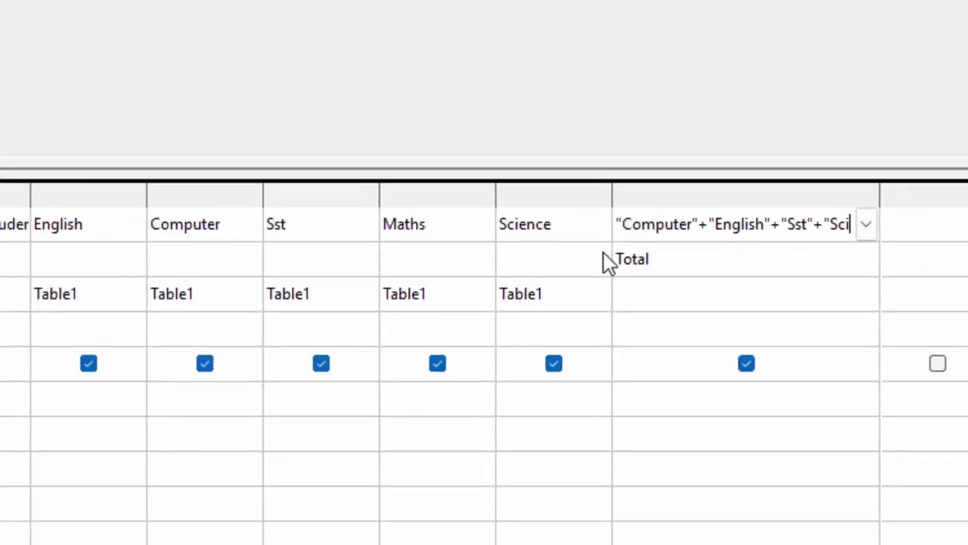
text(ence)
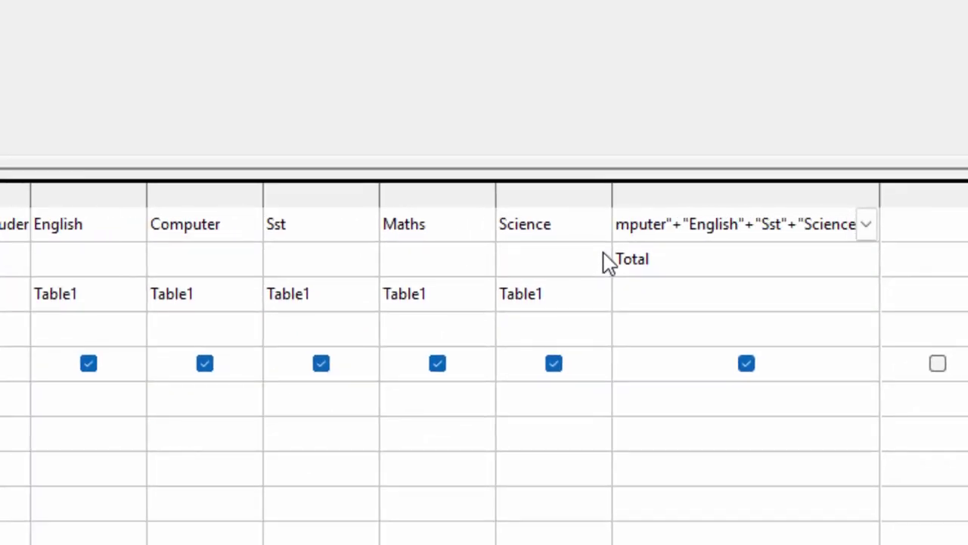
text(")
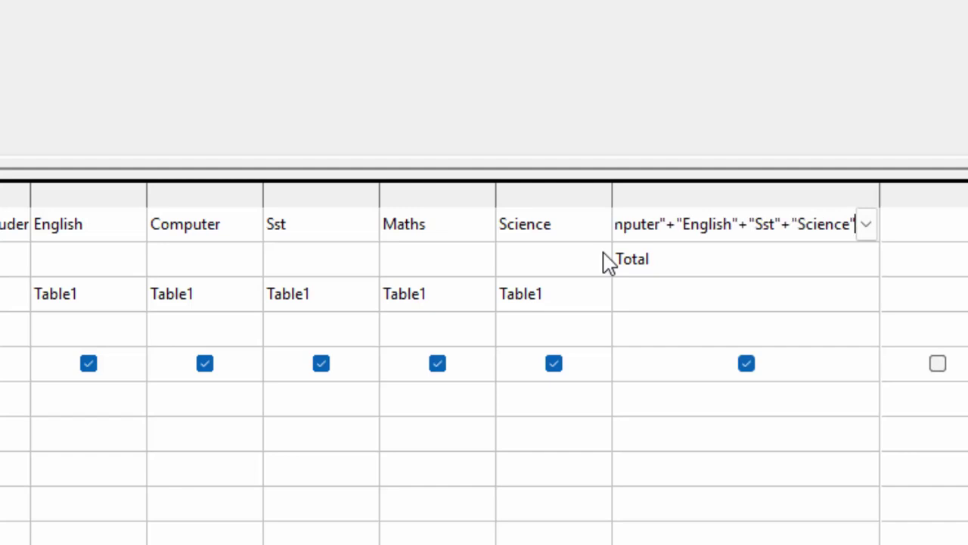
text(+)
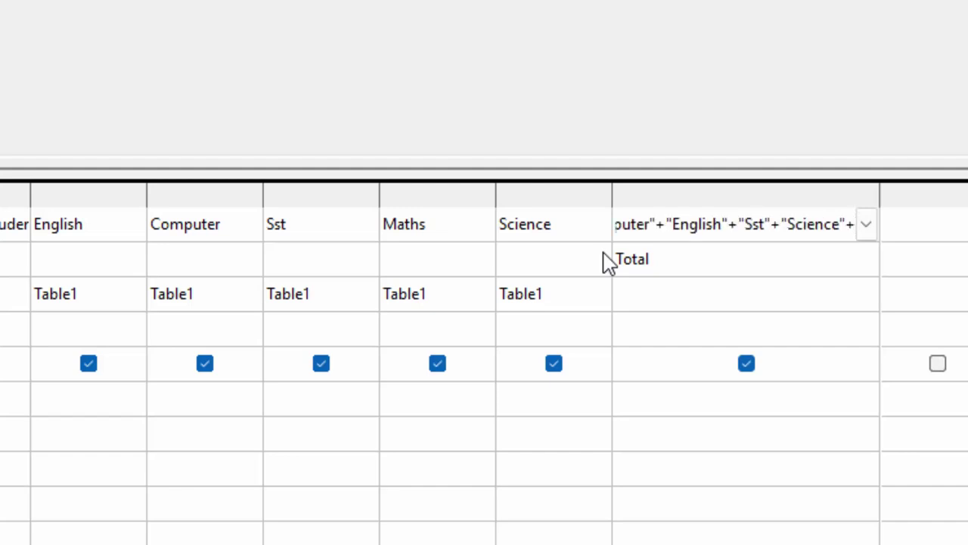
text(")
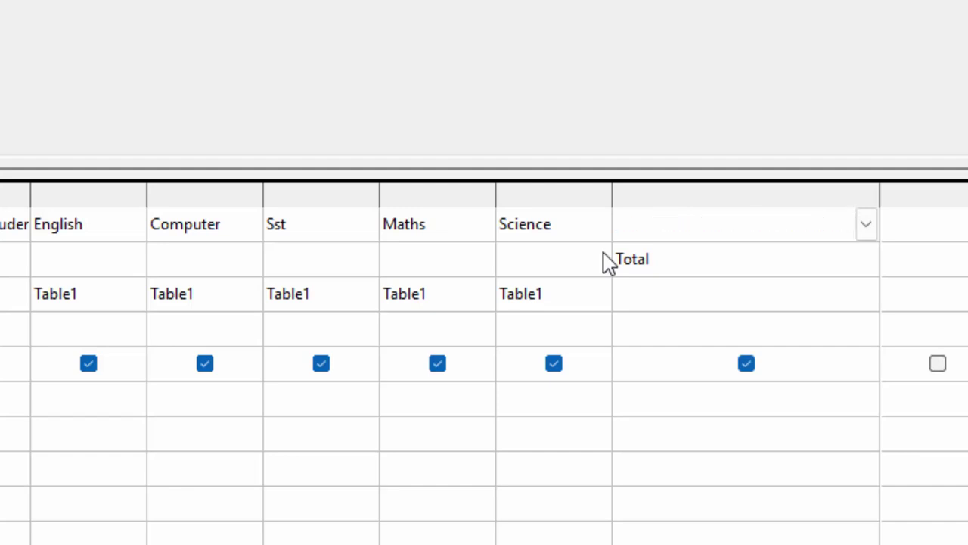
text(m)
text(Mat)
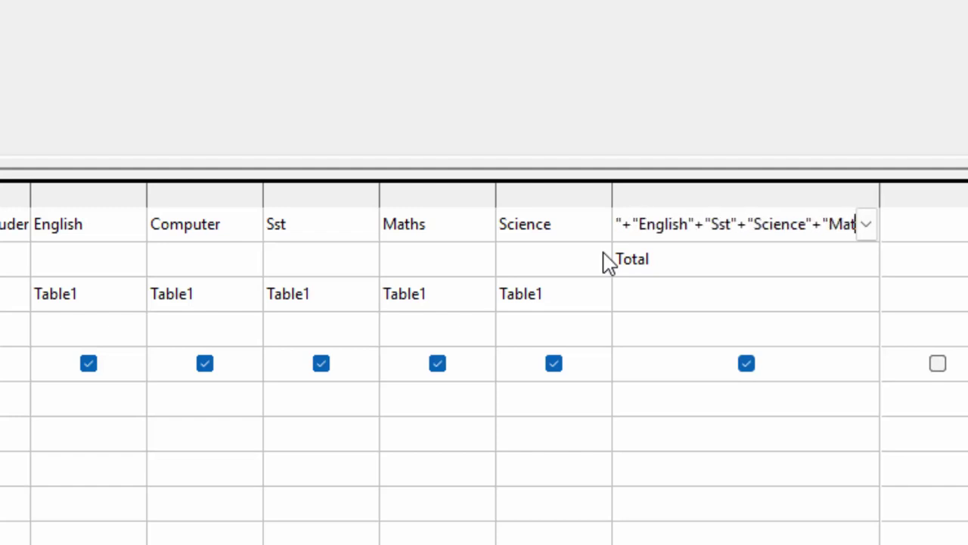
text(hs")
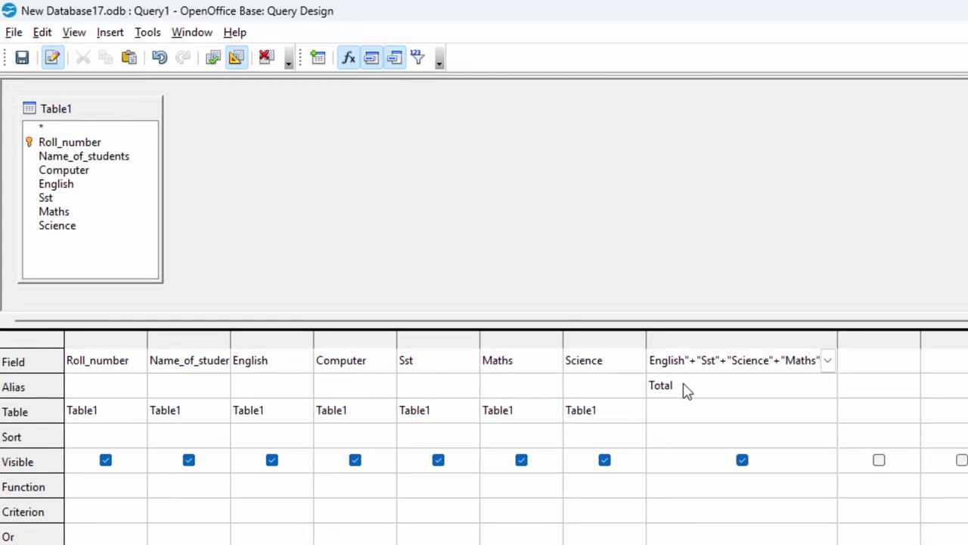
key(Return)
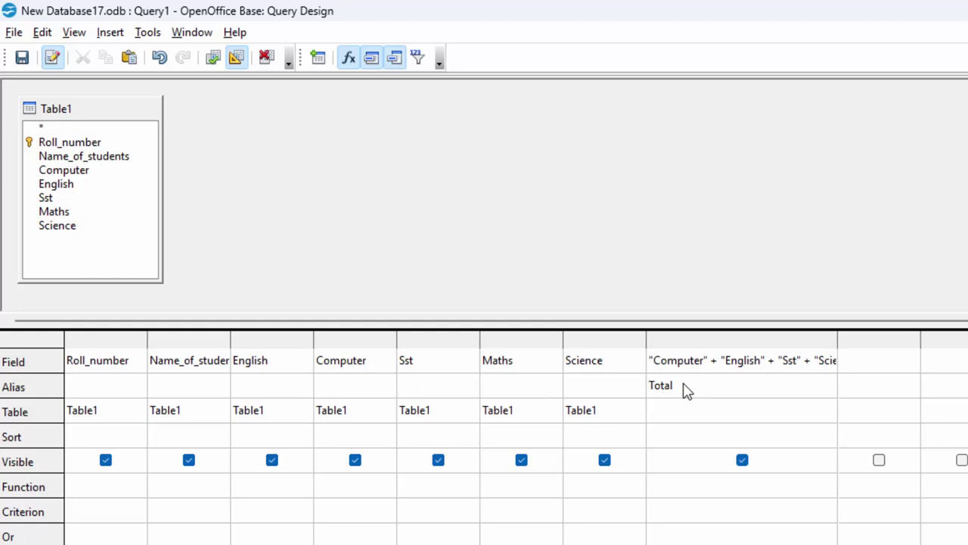
Step: Run the query, showing both students with Totals of 388 and 353
click(213, 58)
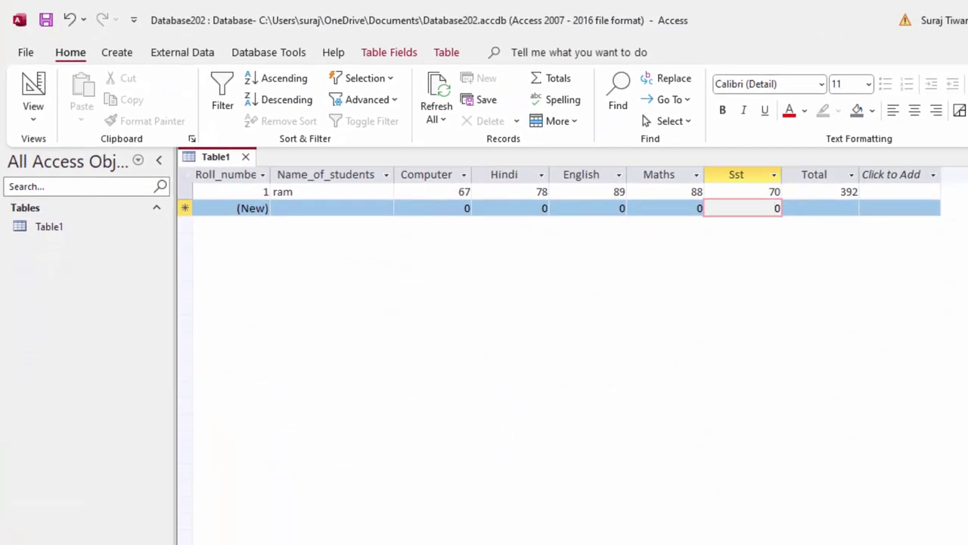
click(745, 515)
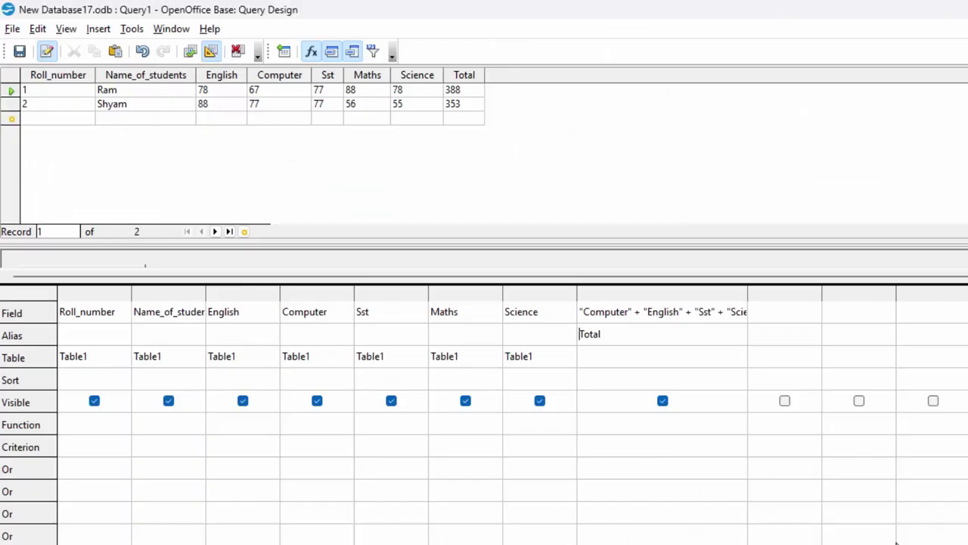